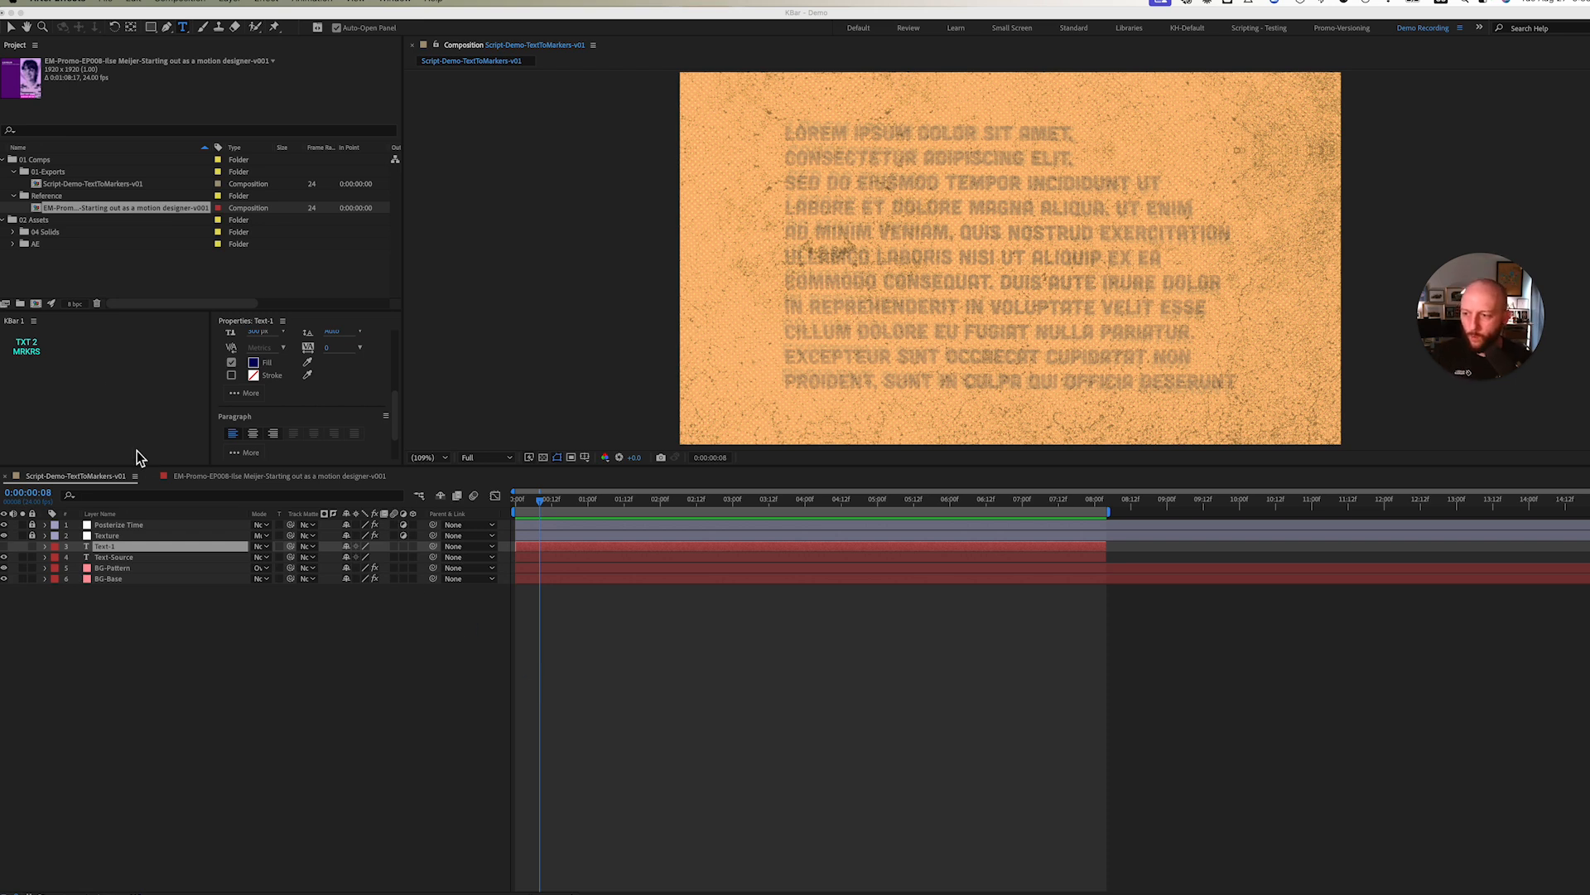
# Create word-based markers on the Text-1 layer from the placeholder text using the Text To Markers script, and undo them.
pyautogui.click(28, 355)
pyautogui.moveTo(868, 346); pyautogui.dragTo(610, 189)
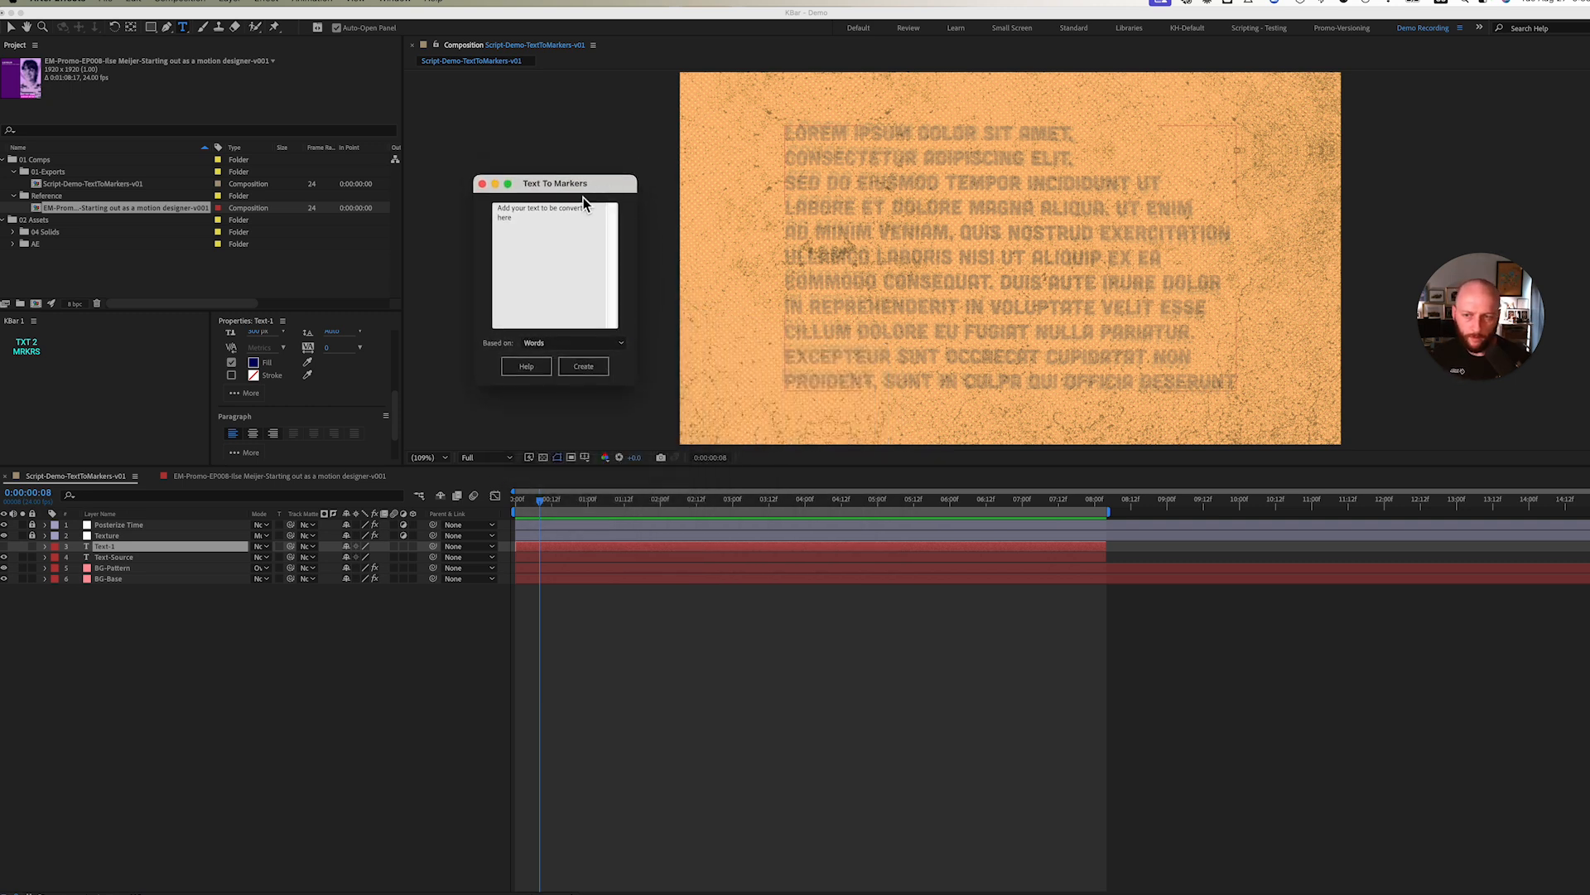
pyautogui.click(542, 234)
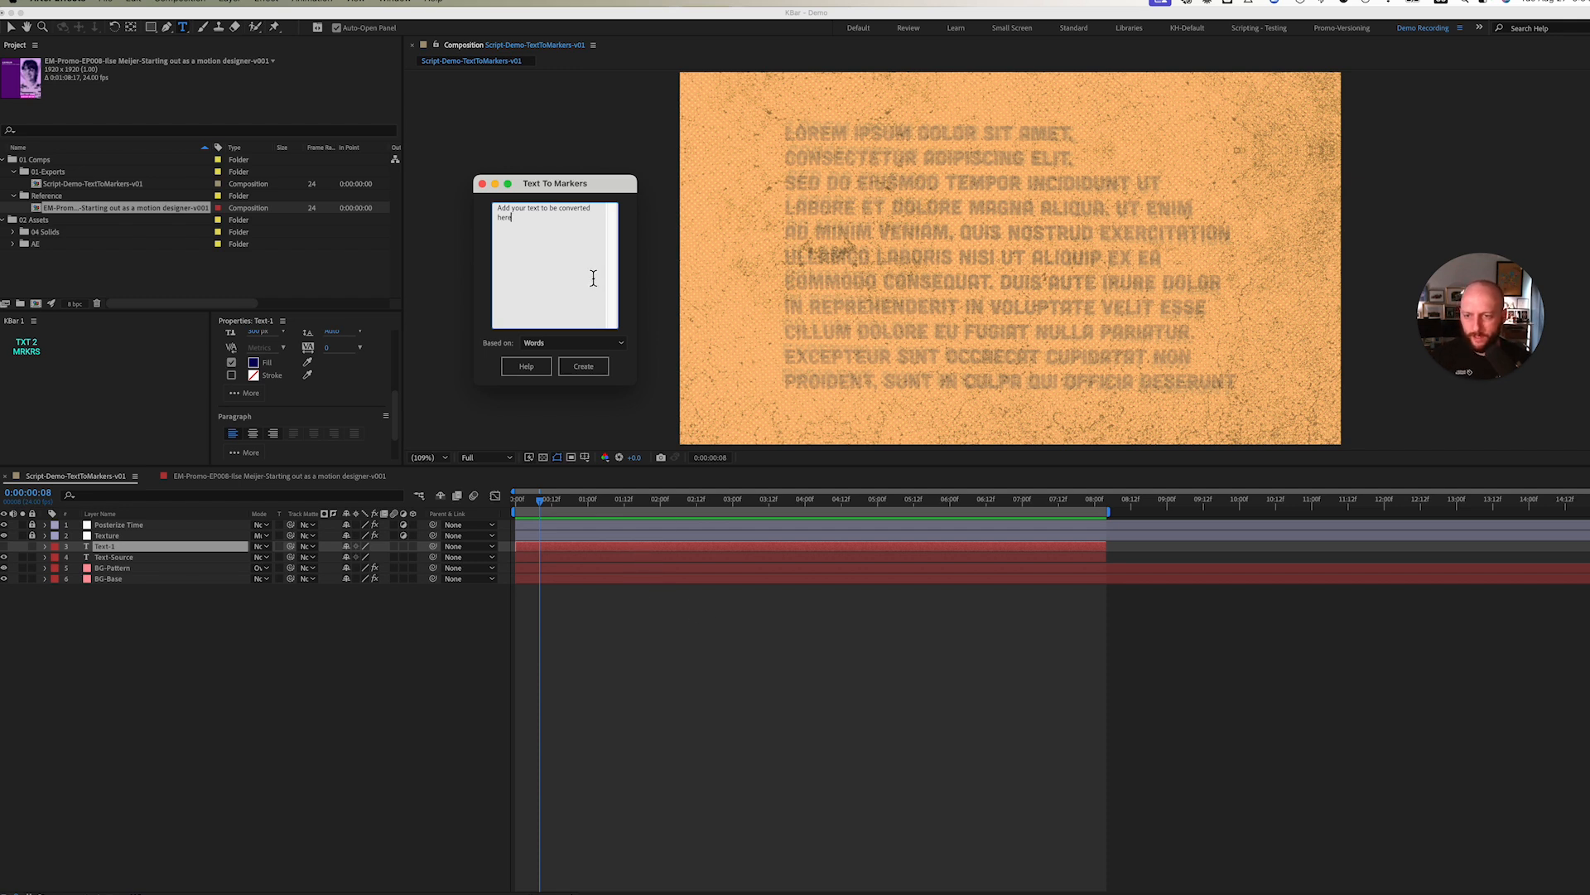
pyautogui.click(584, 366)
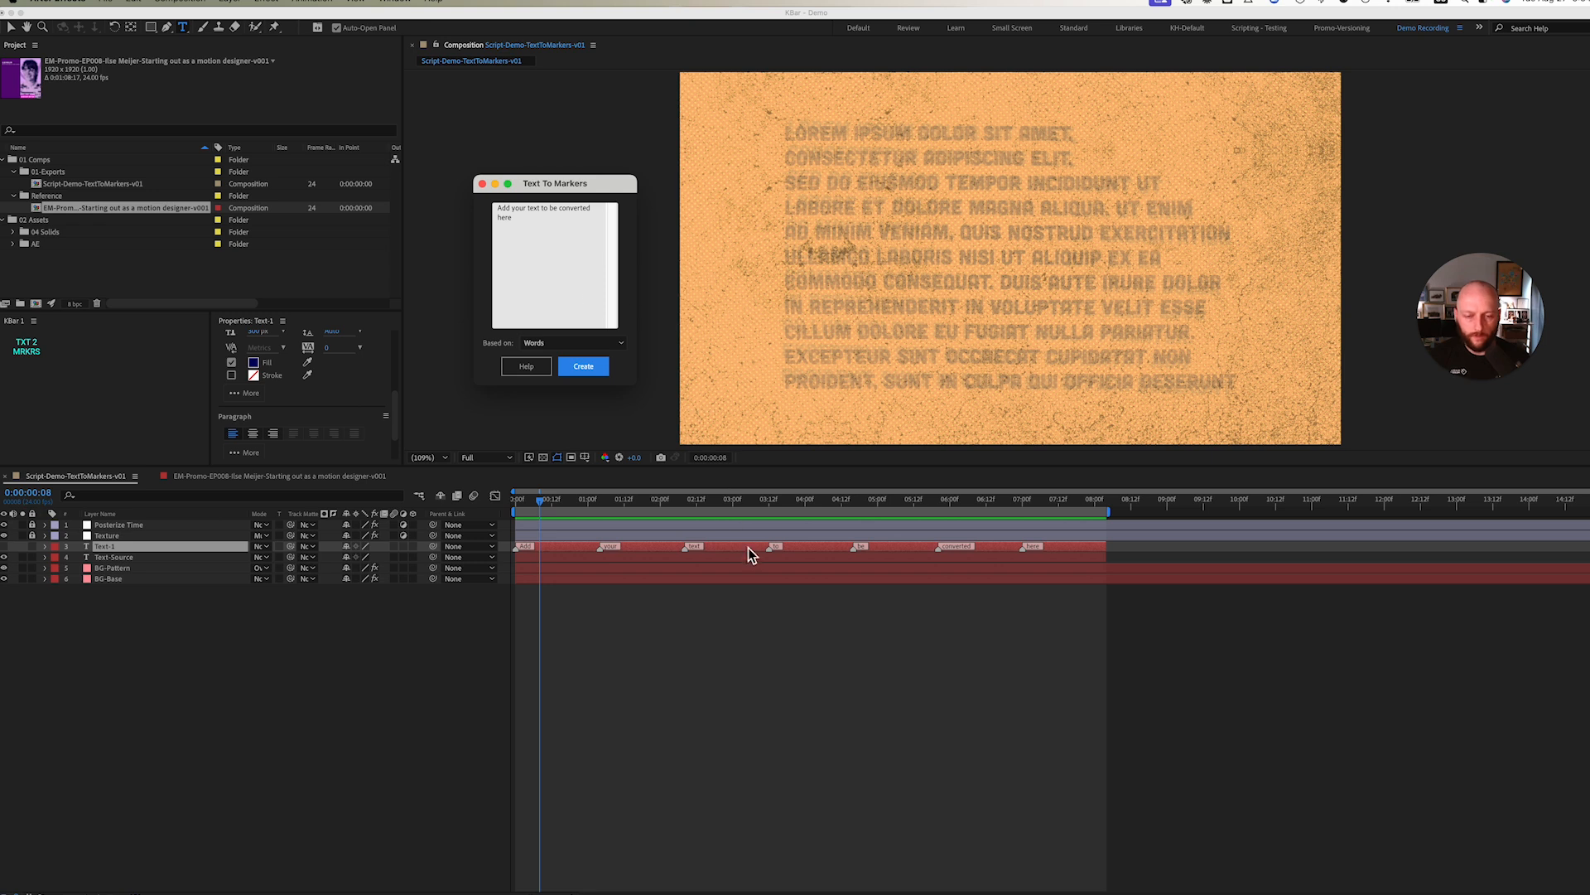
pyautogui.press('super+z')
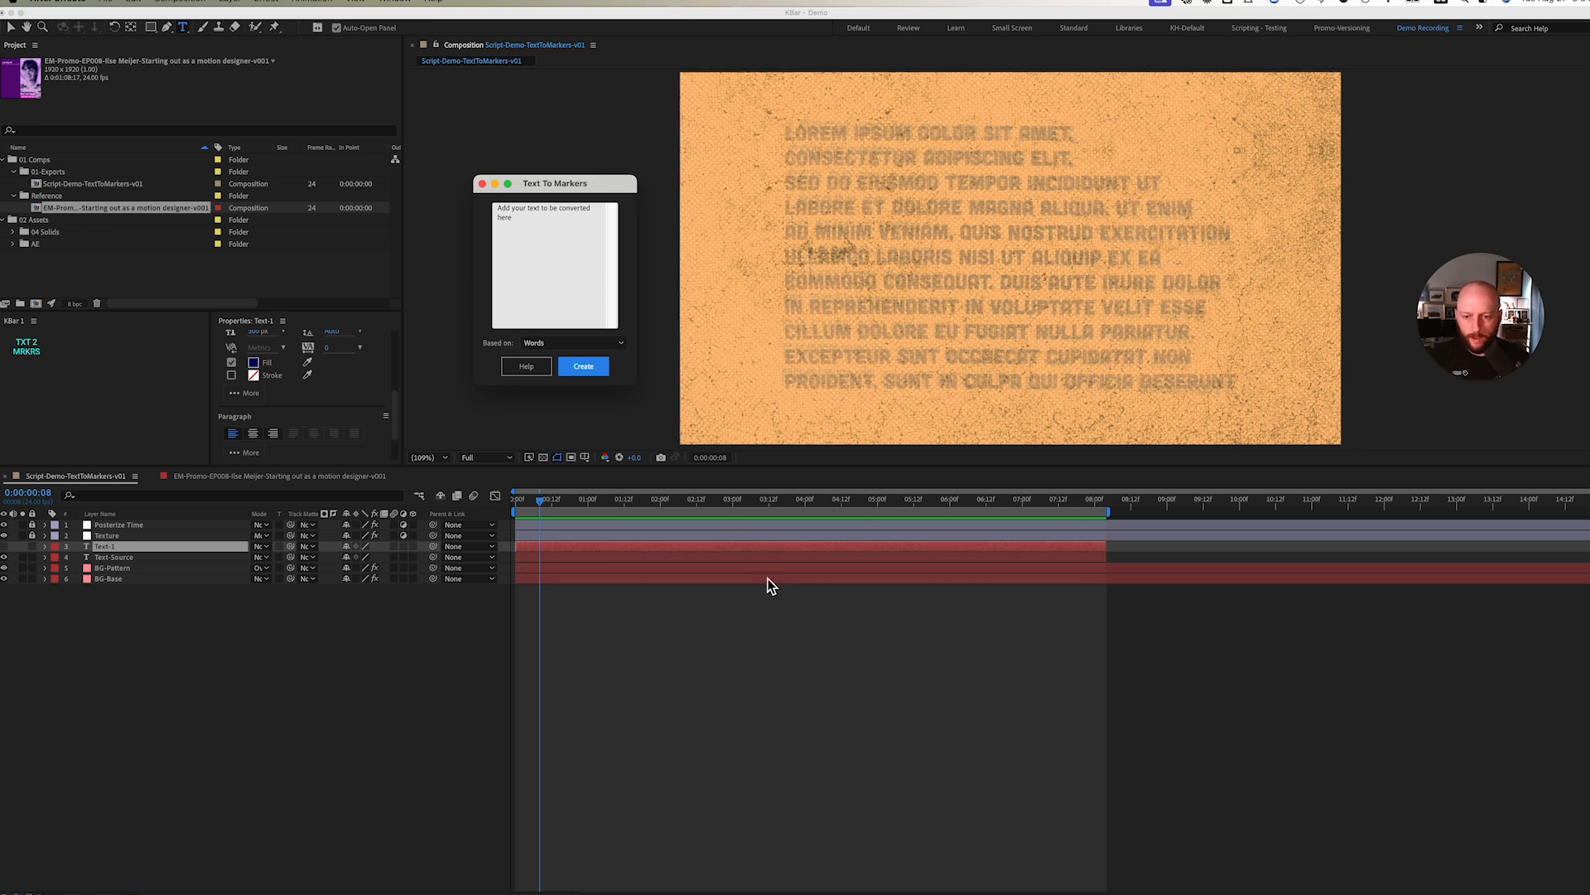
# Fill the Text To Markers text with five copies of the line "Add your text to be converted here".
pyautogui.click(553, 225)
pyautogui.press('super+a')
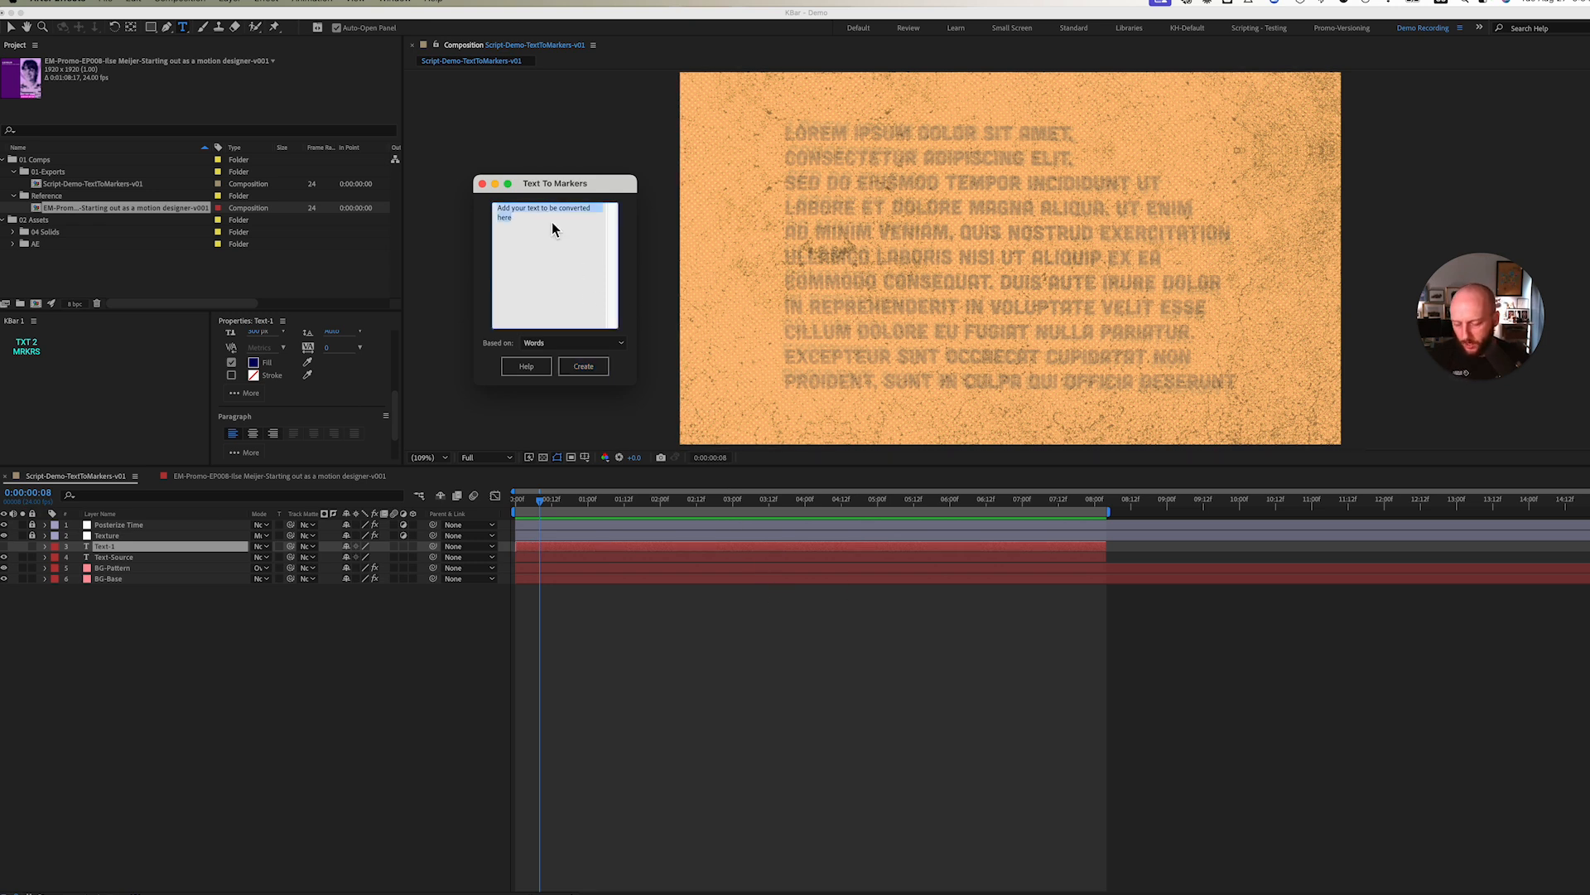
pyautogui.press('BackSpace')
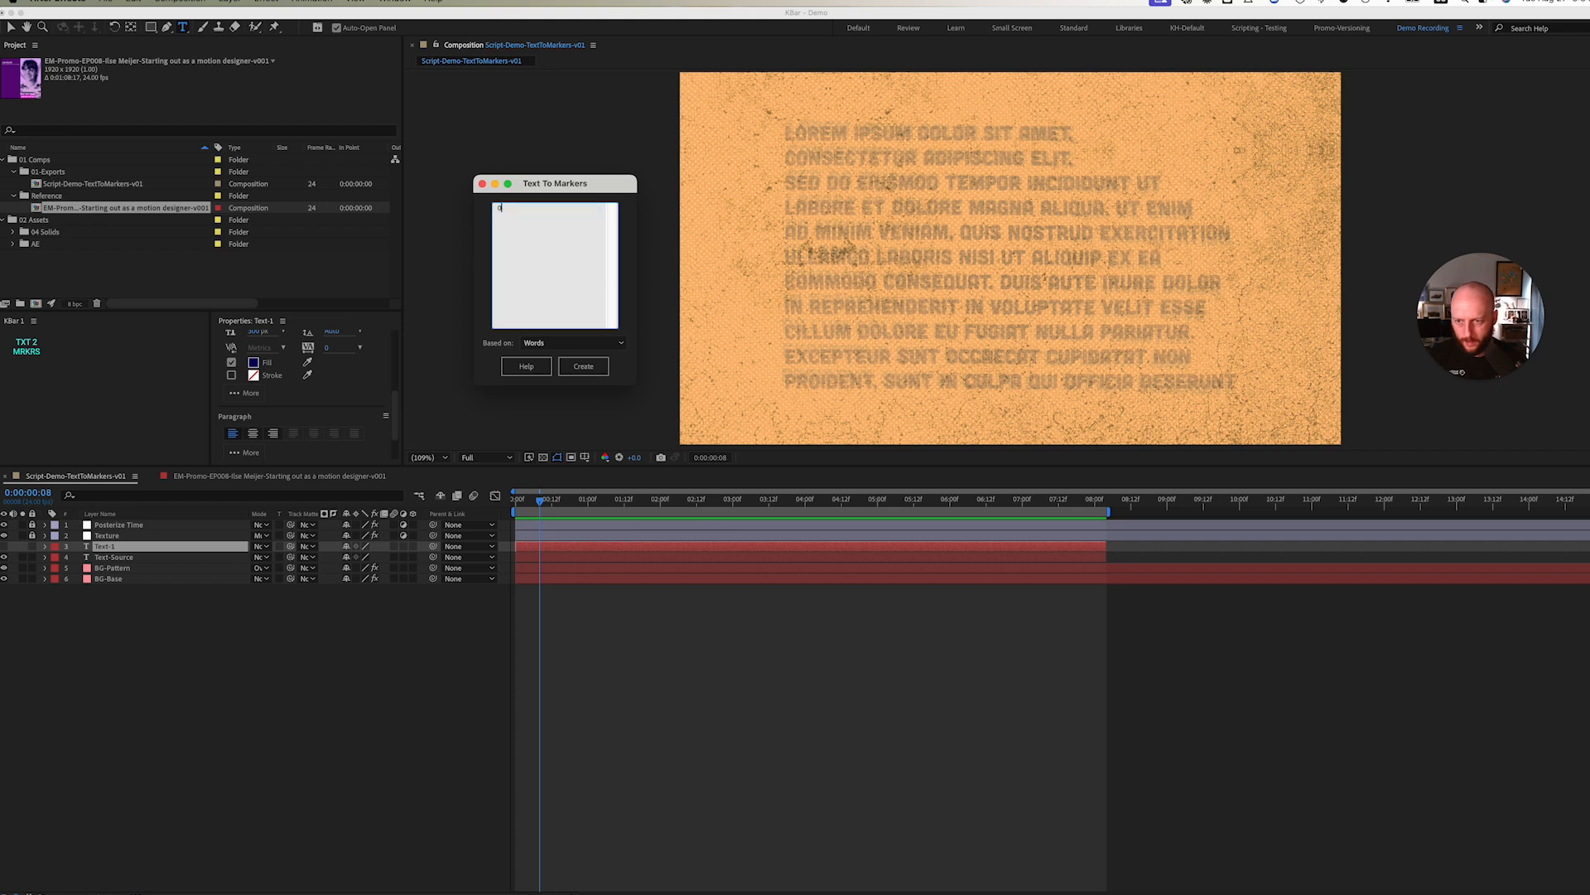
pyautogui.press('super+z')
pyautogui.press('super+c')
pyautogui.press('Right')
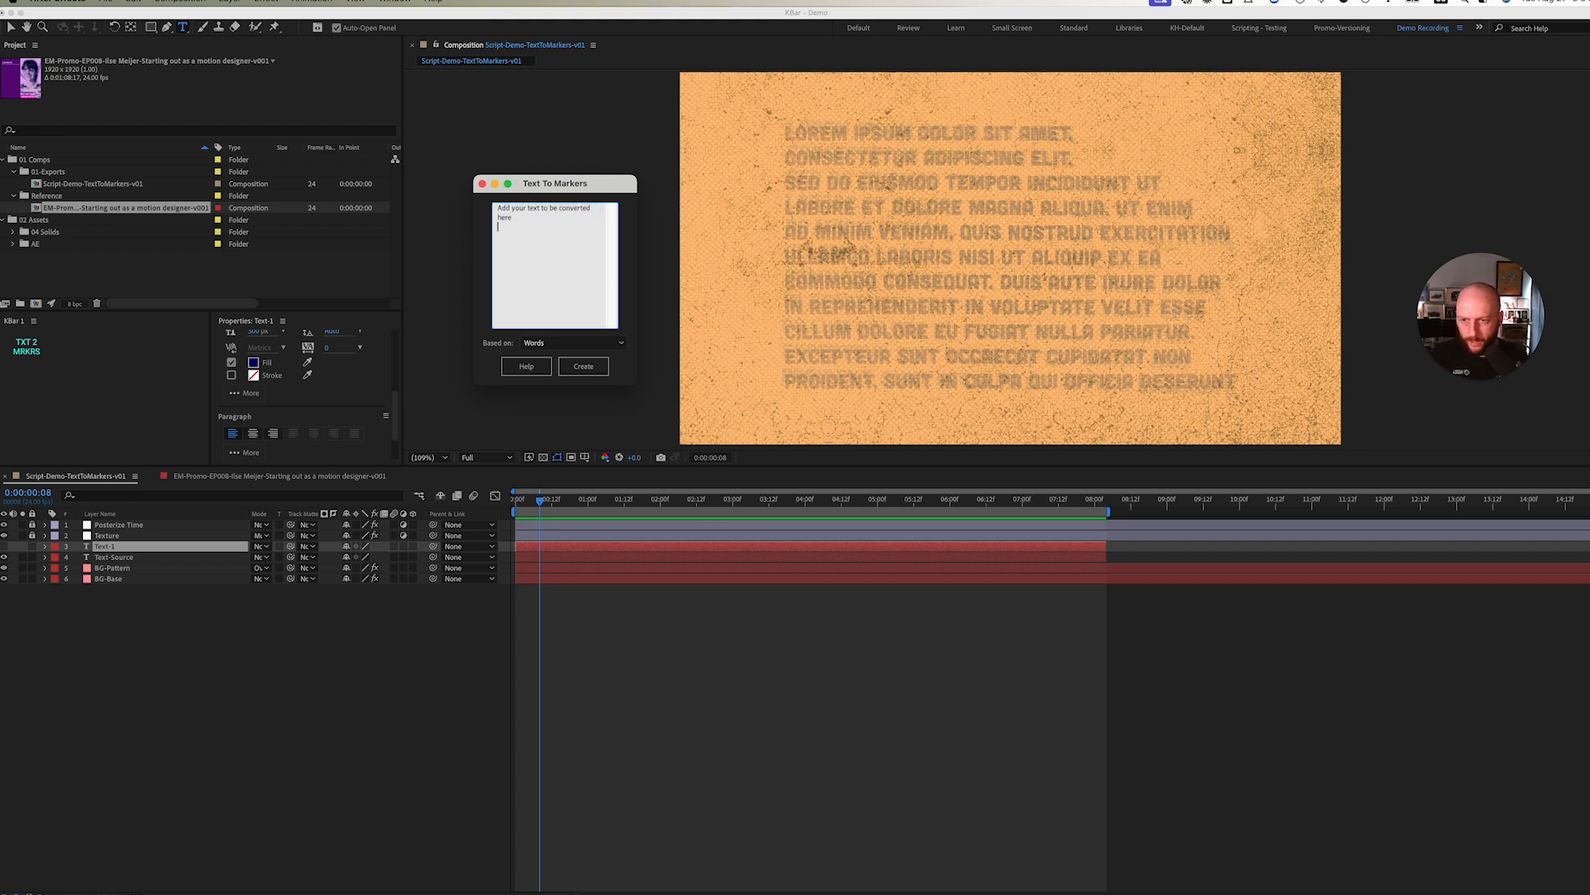
pyautogui.press('super+v')
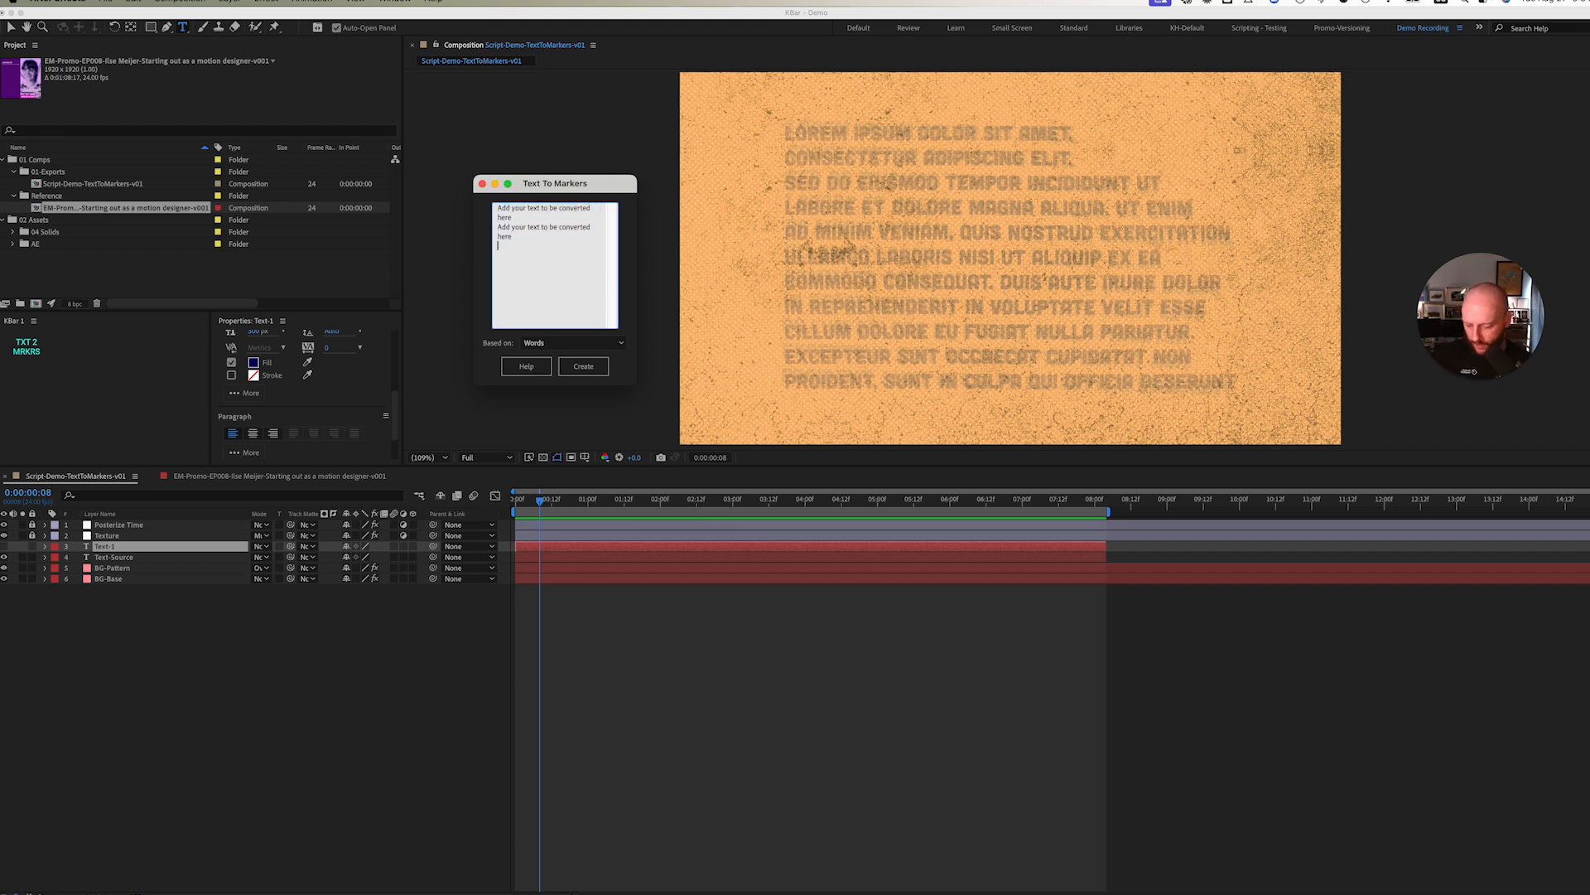
pyautogui.press('super+v')
pyautogui.press('Return')
pyautogui.press('super+v')
pyautogui.press('super+v')
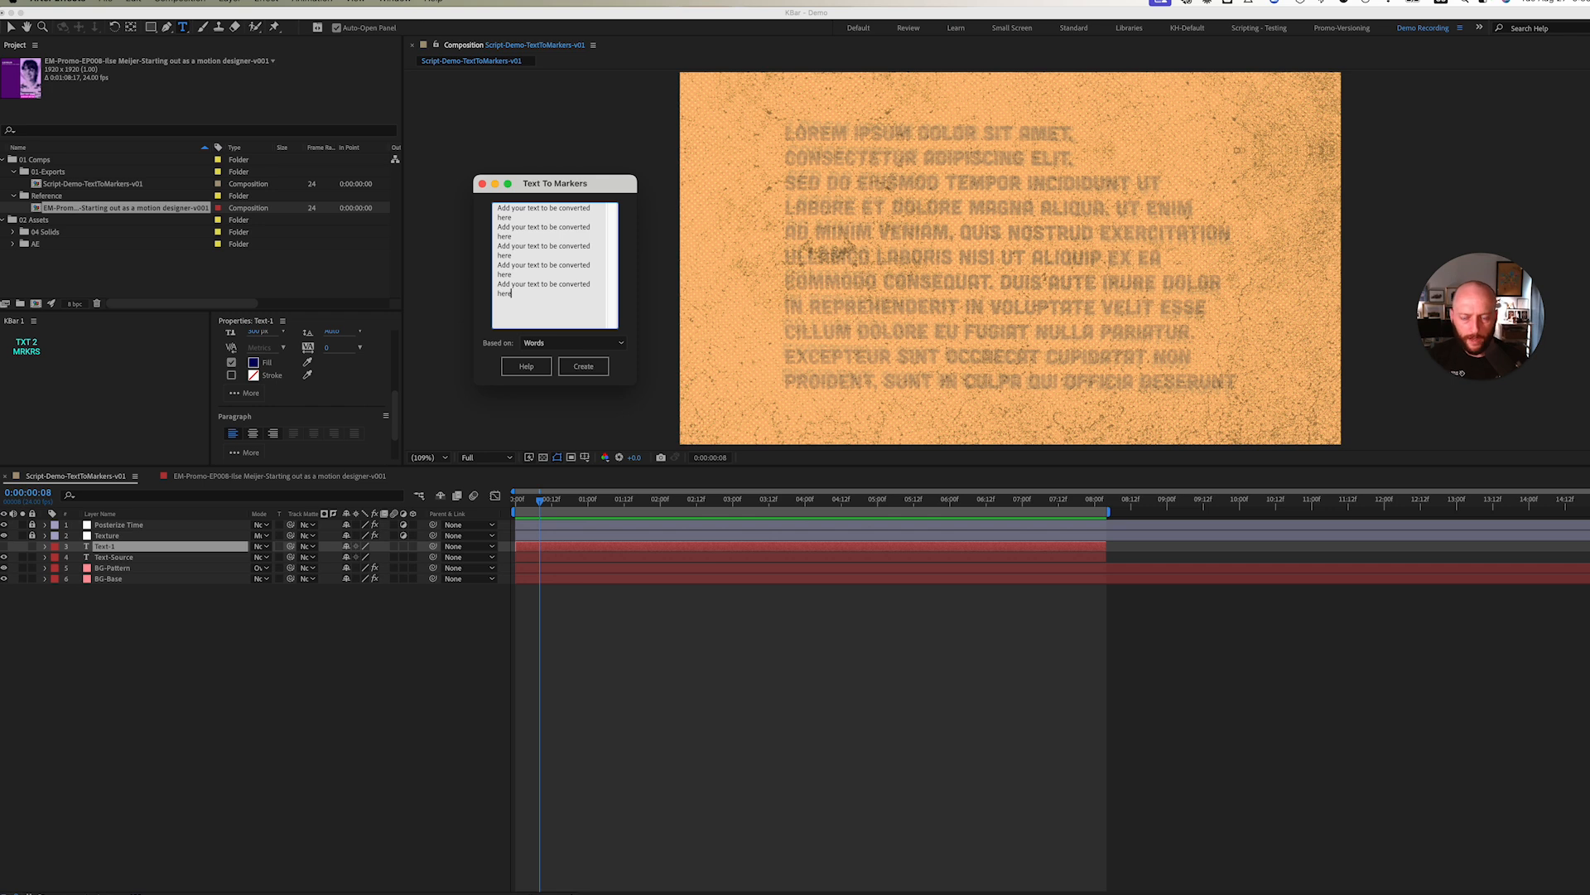
# Try generating markers from the repeated text based on Lines, and clear the result.
pyautogui.click(574, 346)
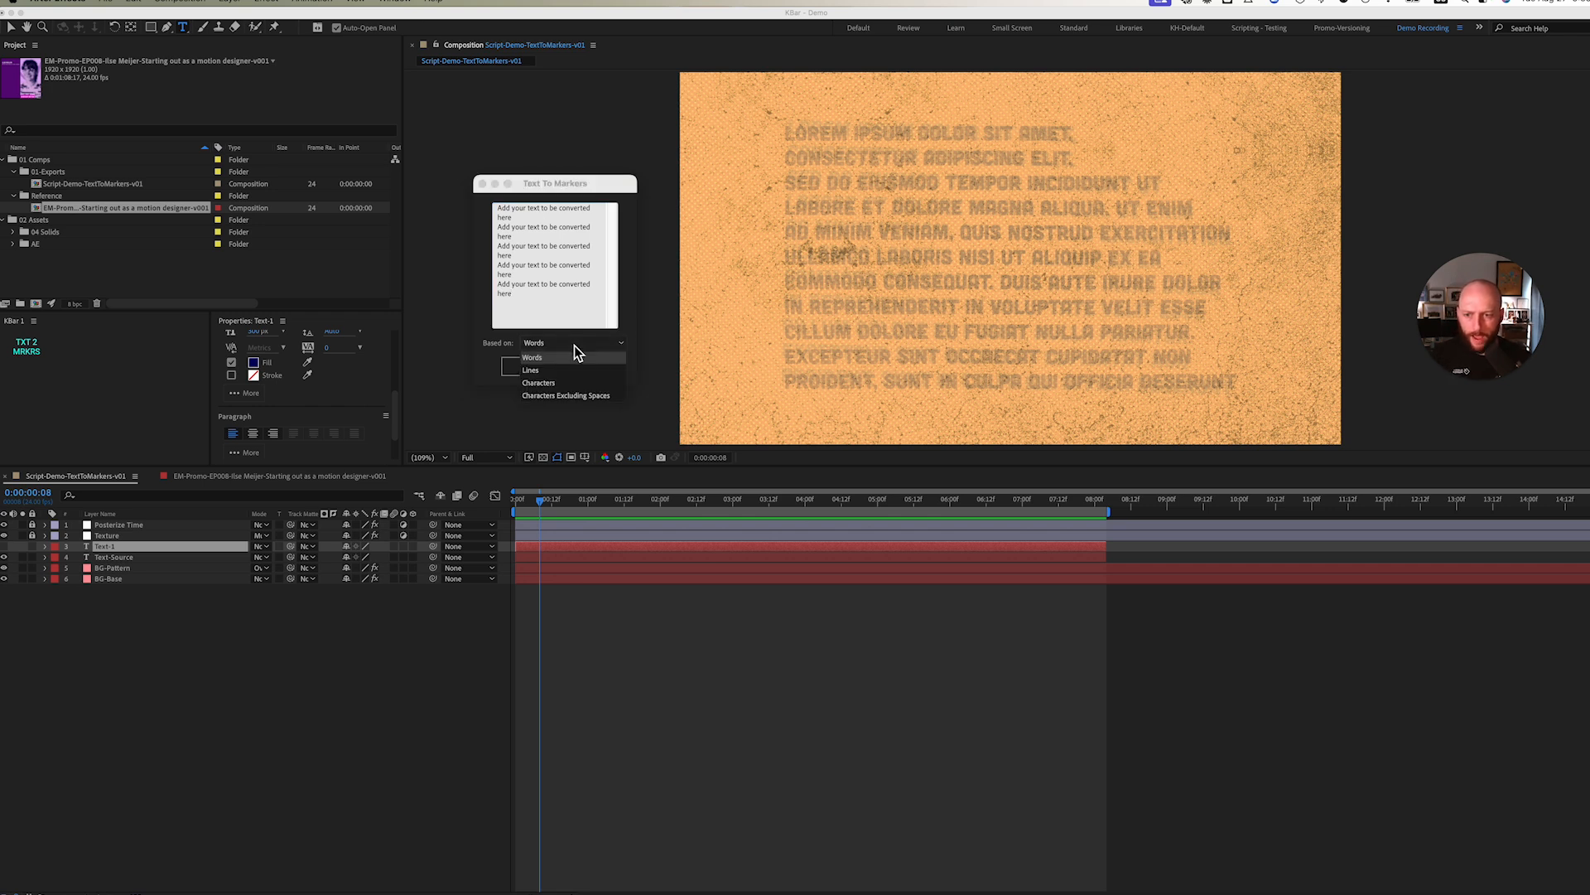
pyautogui.click(580, 357)
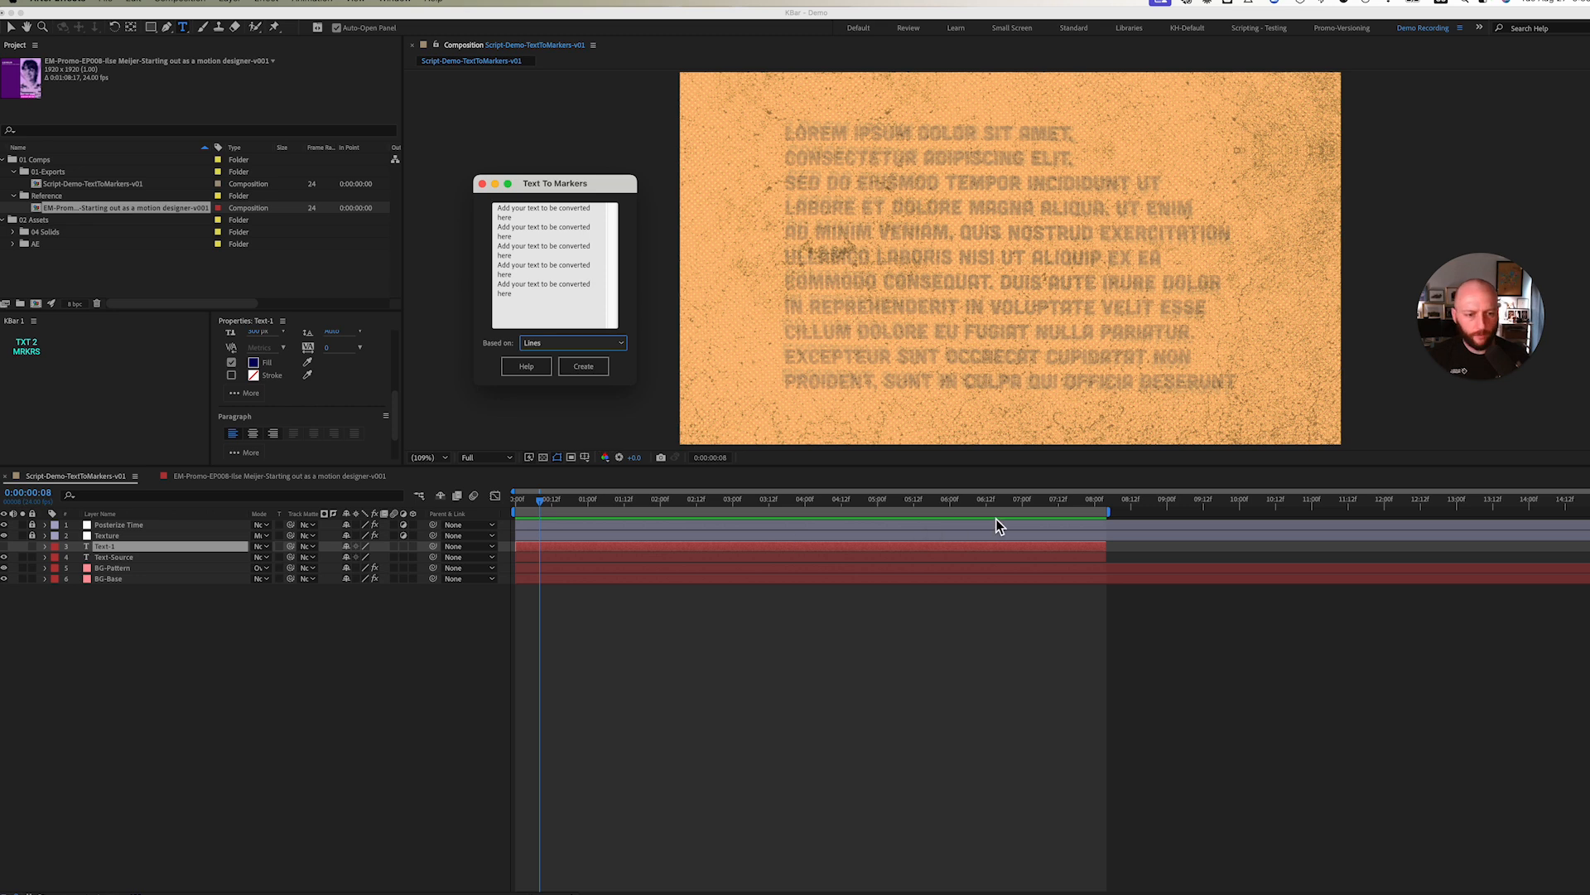
pyautogui.click(570, 370)
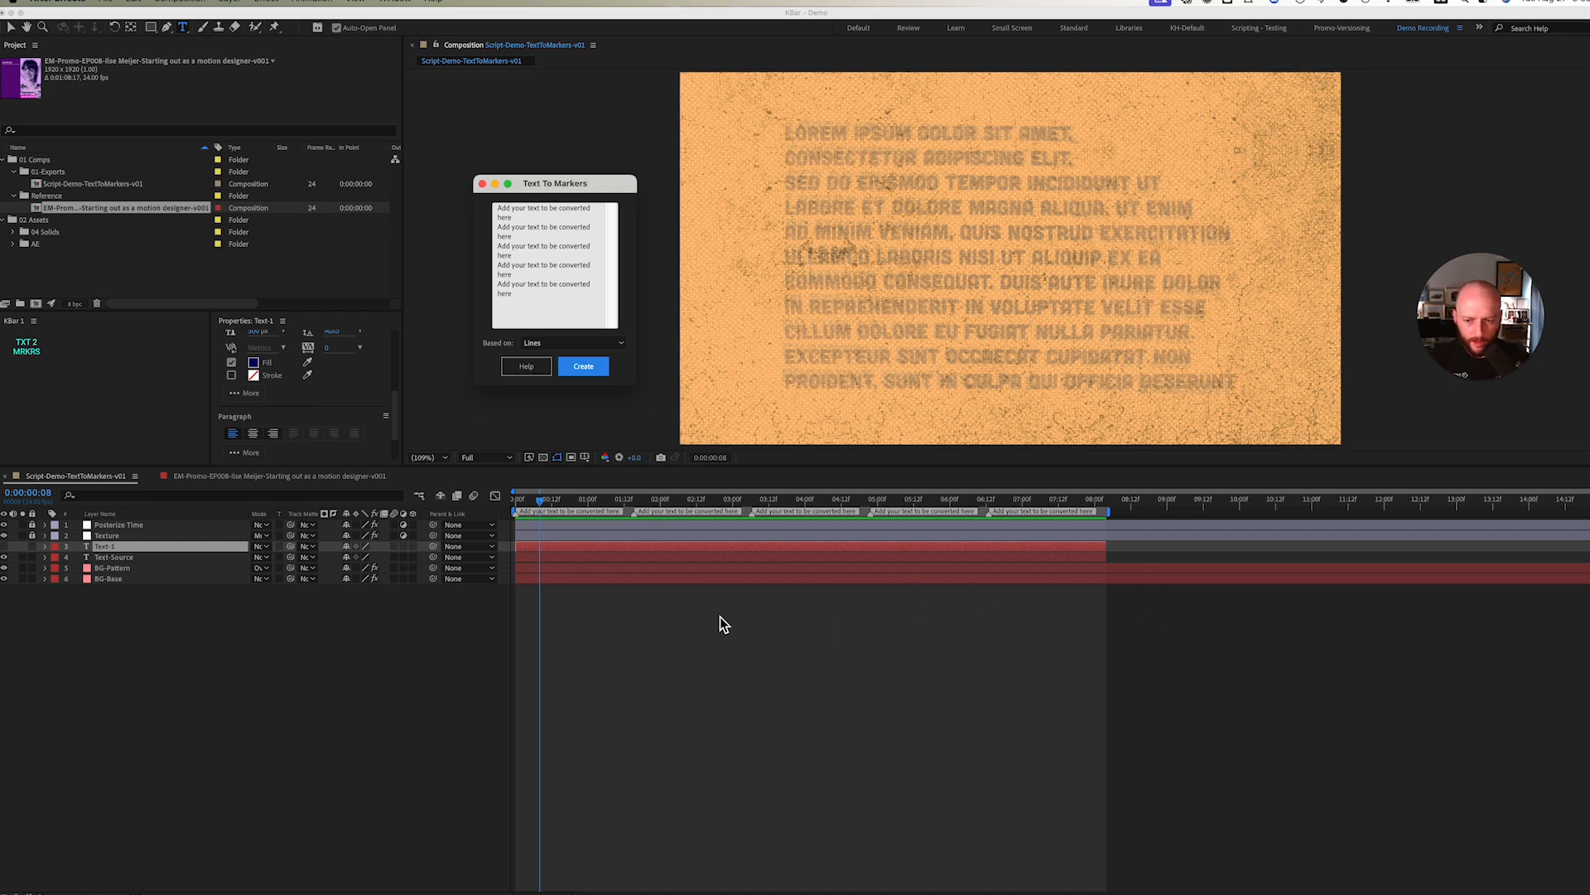
pyautogui.click(583, 296)
pyautogui.press('super+a')
pyautogui.press('BackSpace')
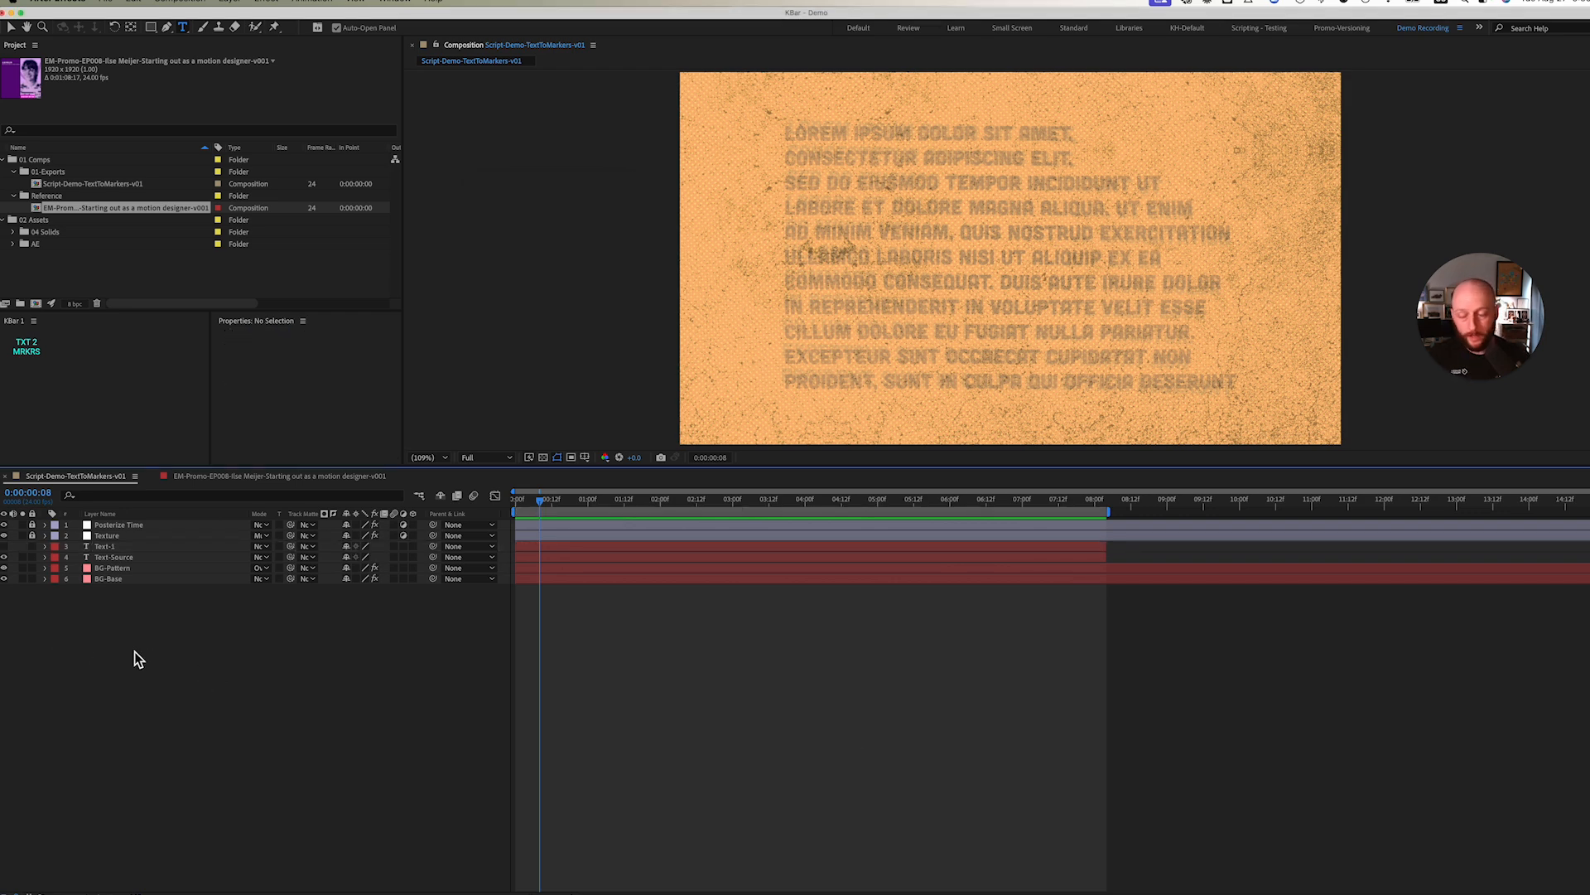
# Make the Text-1 layer visible and reveal its modified properties, with both Expression Selectors collapsed.
pyautogui.click(4, 545)
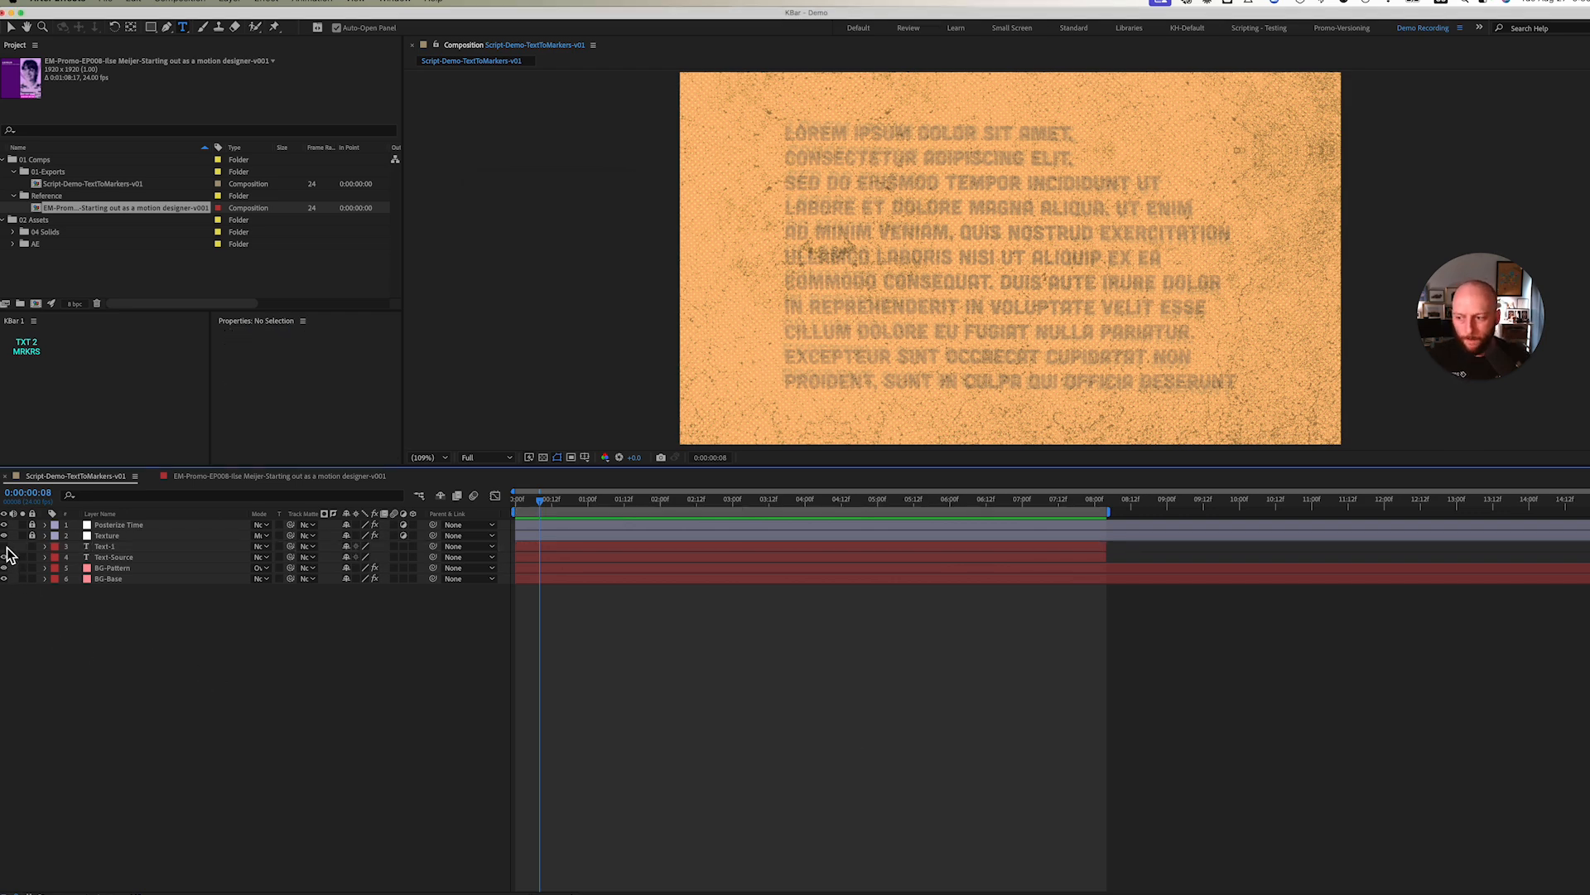
pyautogui.click(126, 547)
pyautogui.press('e')
pyautogui.press('e')
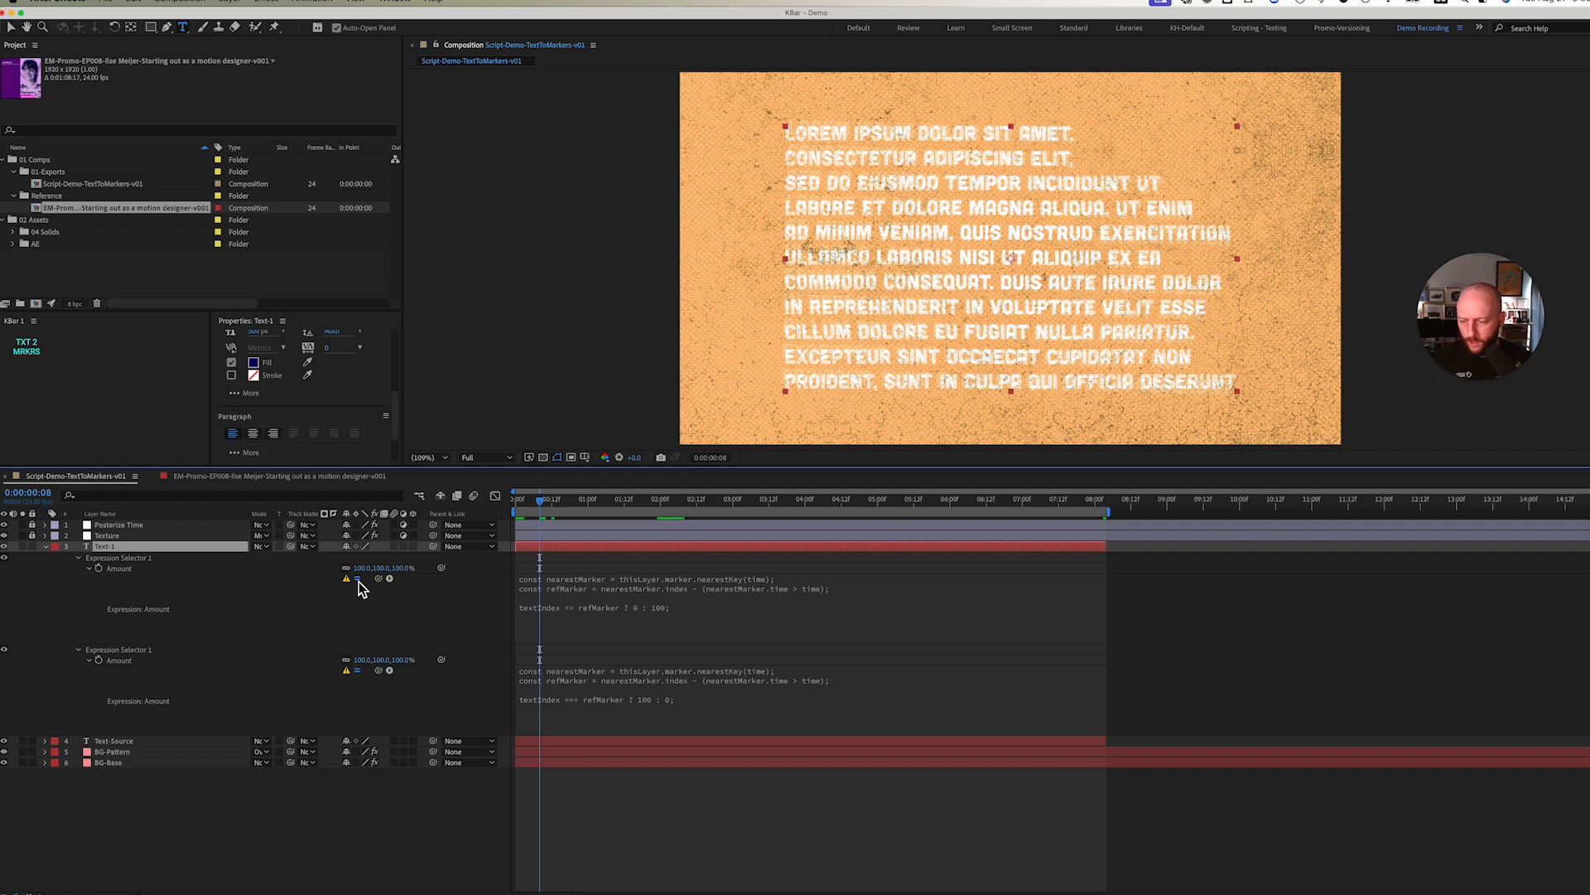
pyautogui.press('u')
pyautogui.press('u')
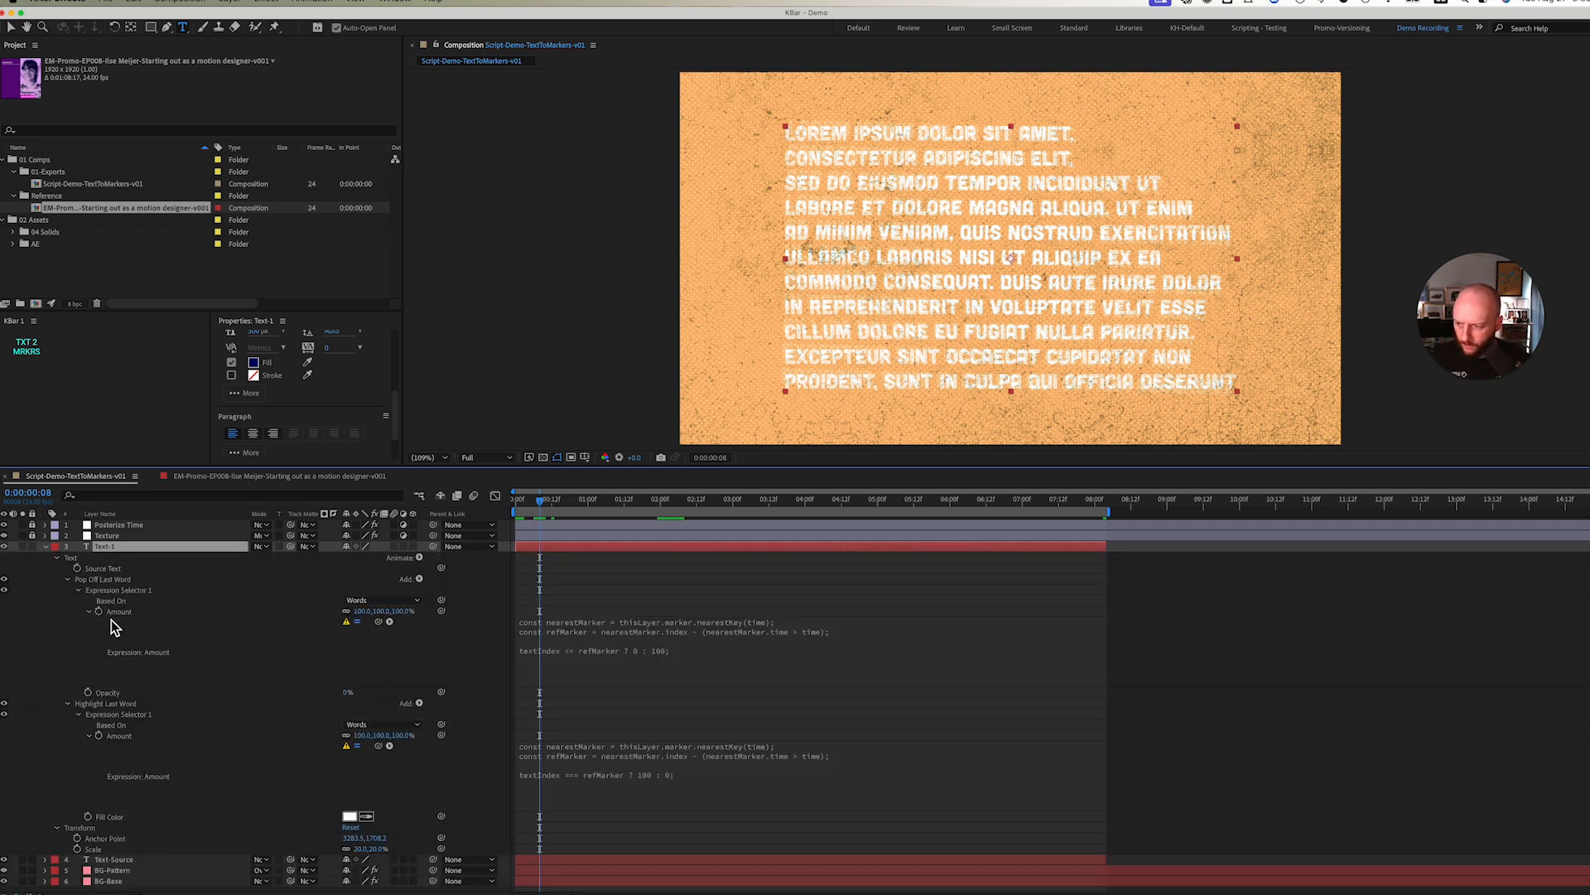
pyautogui.click(80, 590)
pyautogui.click(79, 622)
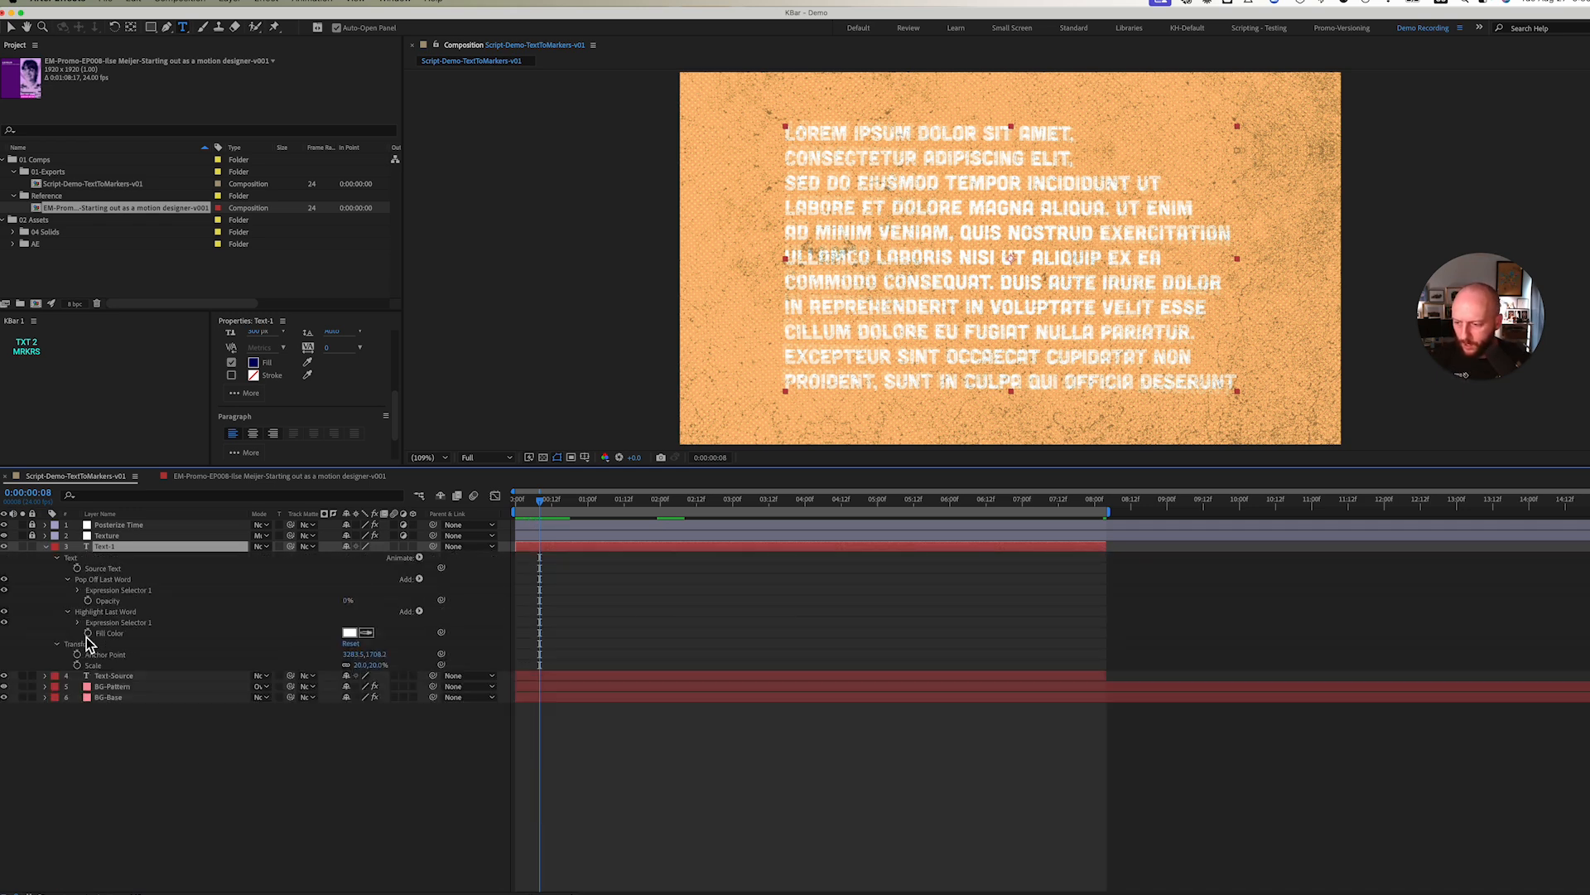
# Examine the Highlight Last Word and Pop Off Last Word text animators, including the Amount expression of Pop Off Last Word.
pyautogui.click(149, 615)
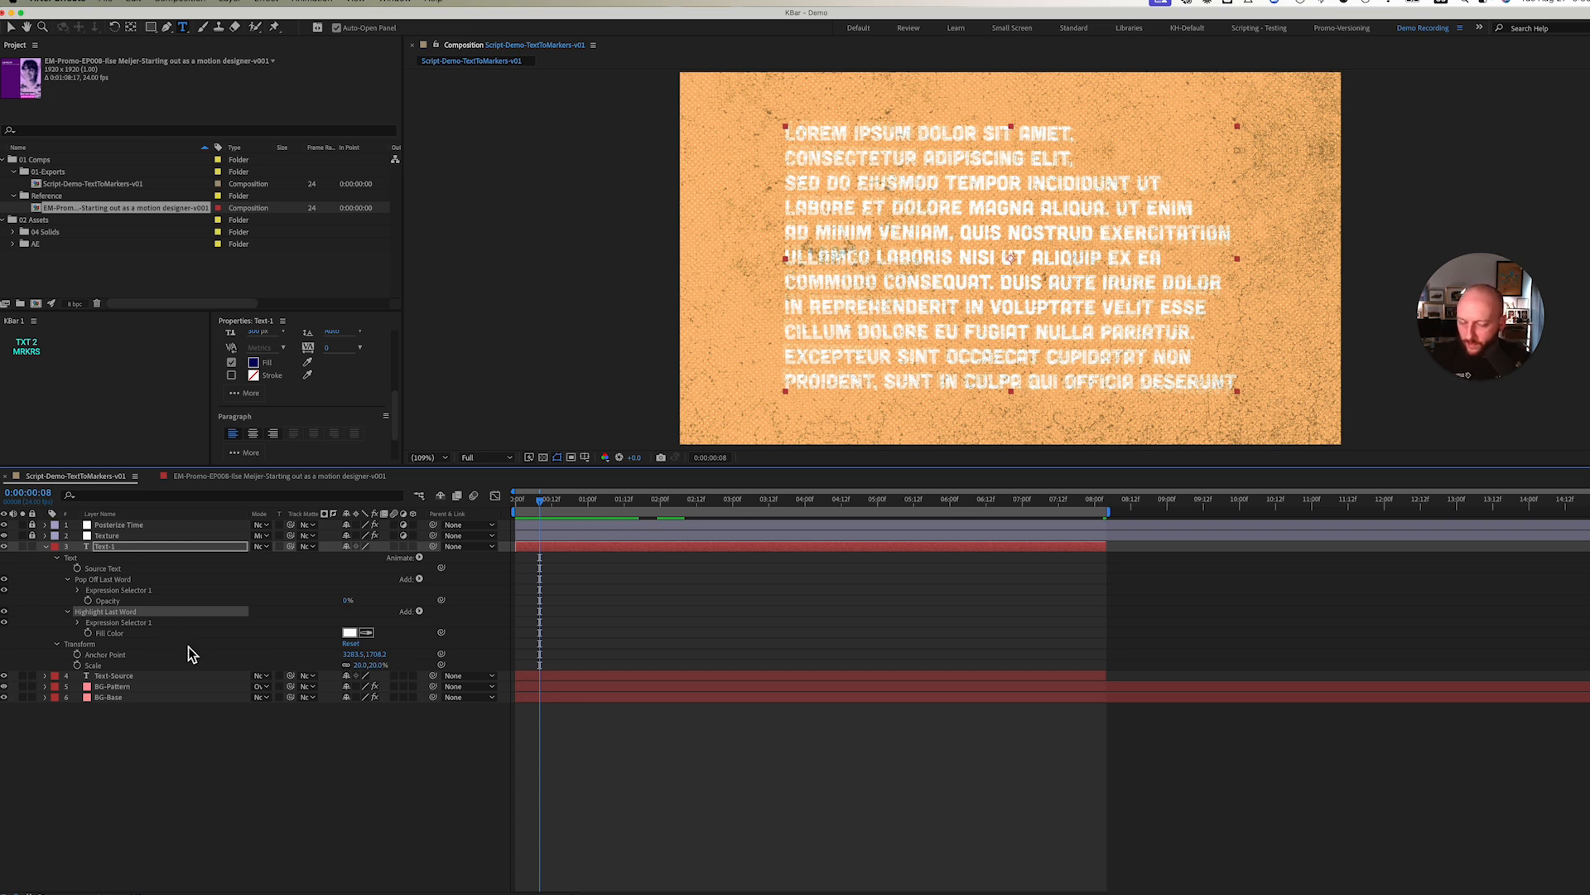
pyautogui.click(146, 580)
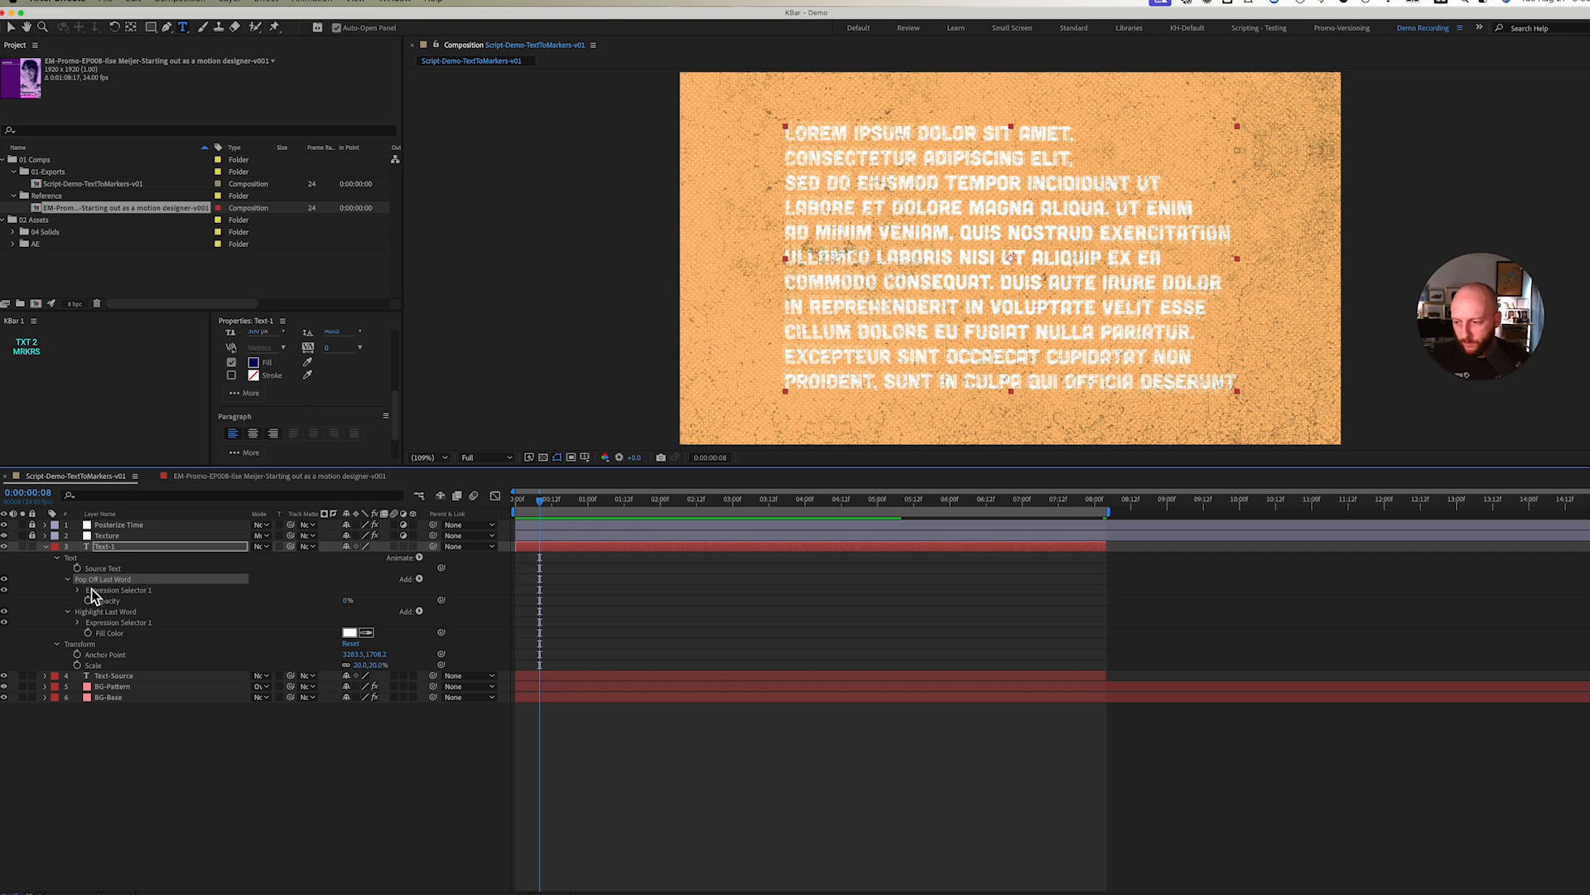
pyautogui.click(78, 589)
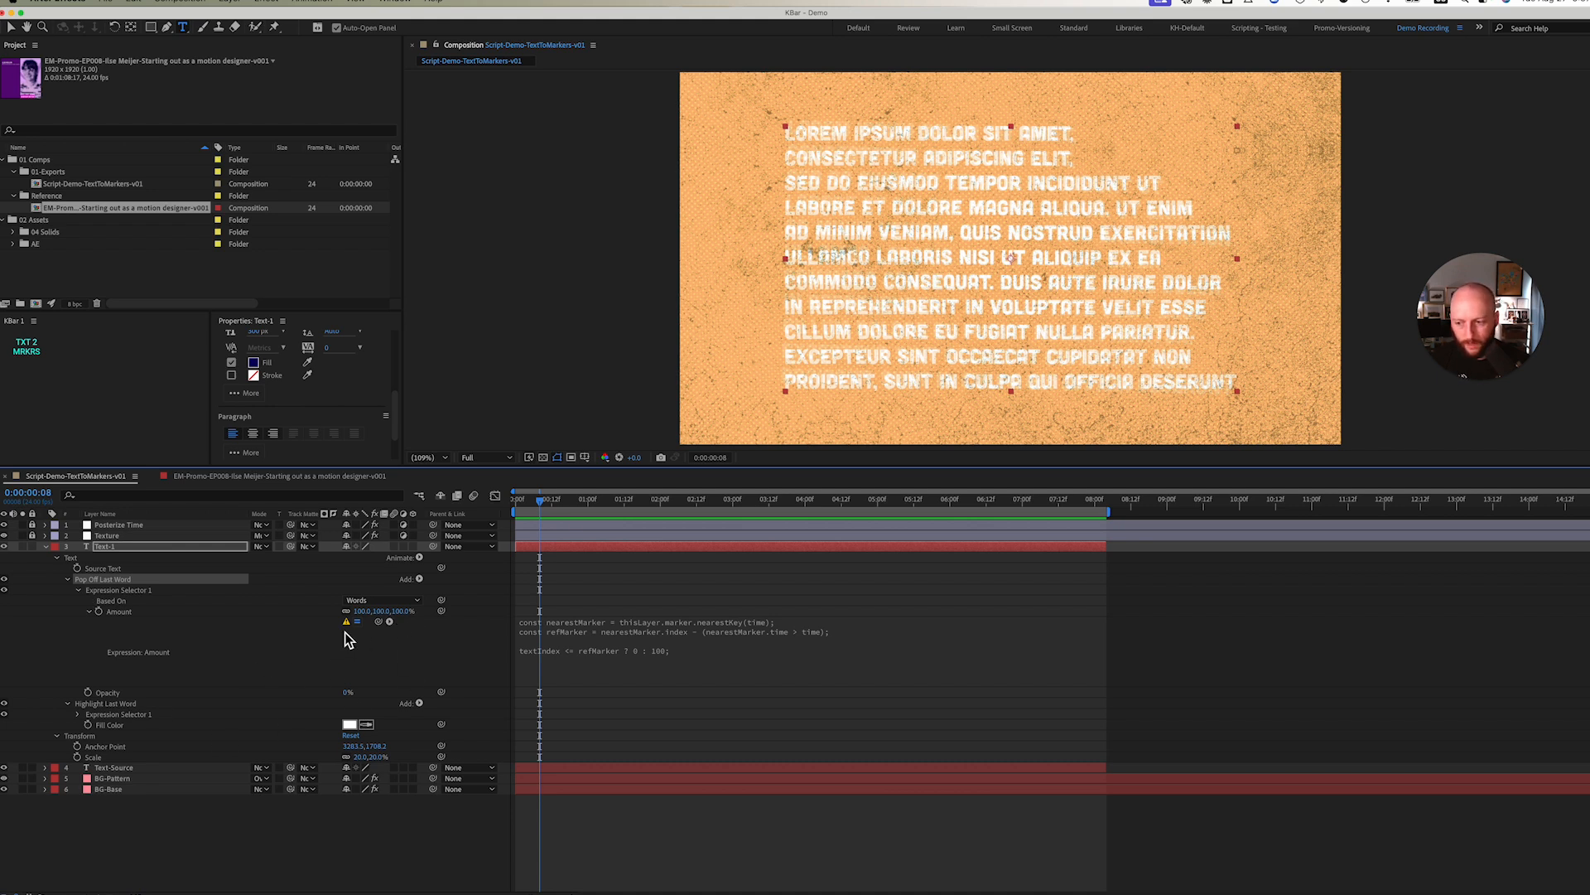
pyautogui.click(89, 612)
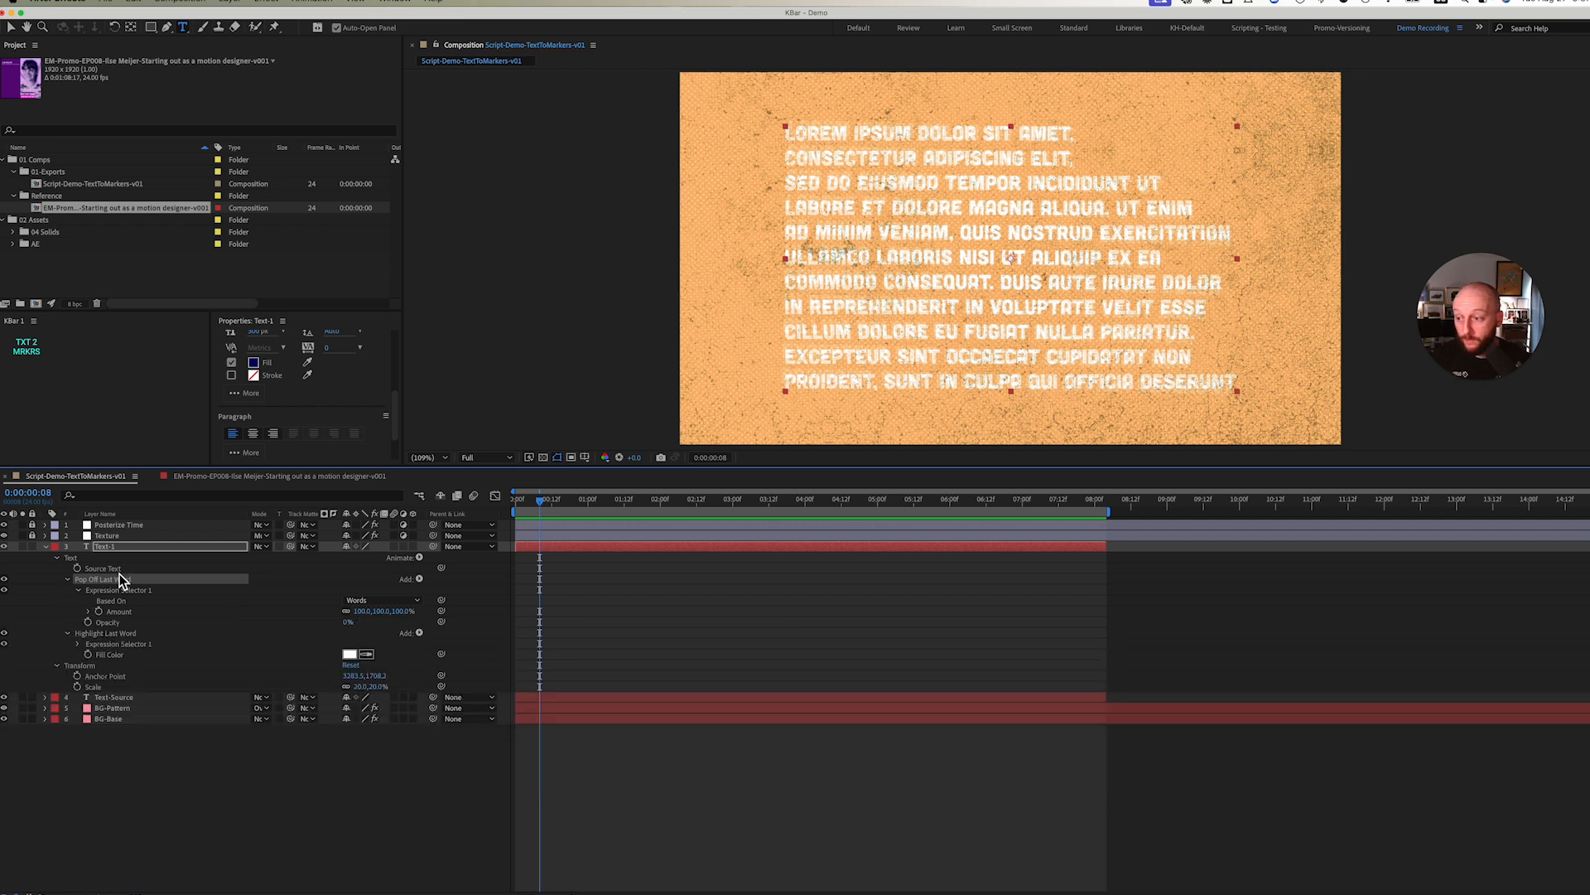
# Create word-based markers on the Text-1 layer from the pasted lorem ipsum paragraph using the Text To Markers script.
pyautogui.click(23, 353)
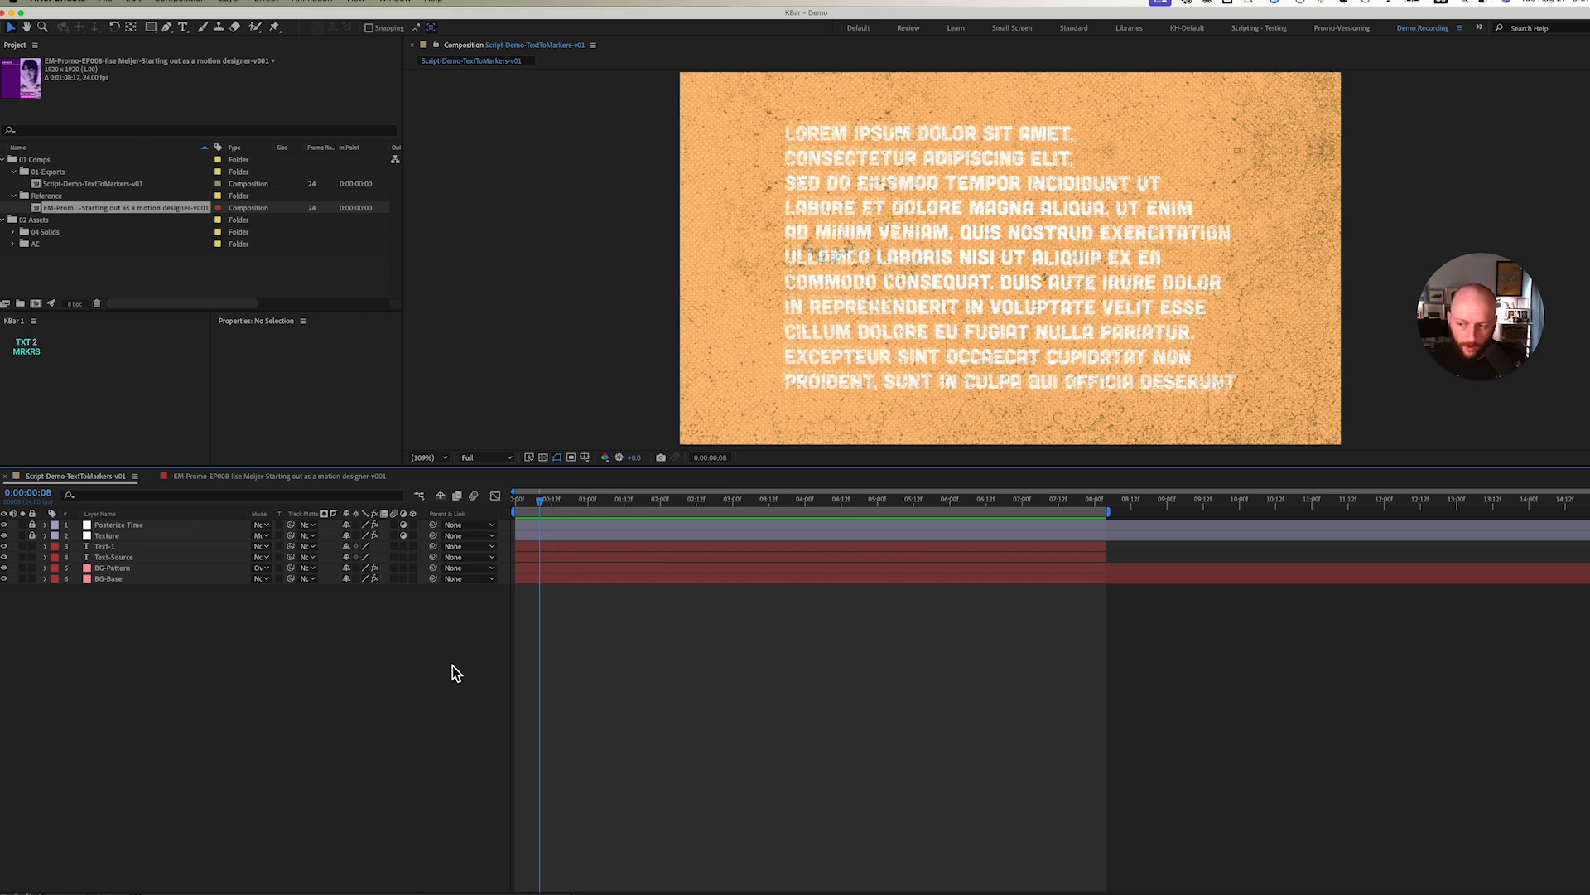
pyautogui.click(632, 550)
pyautogui.click(37, 353)
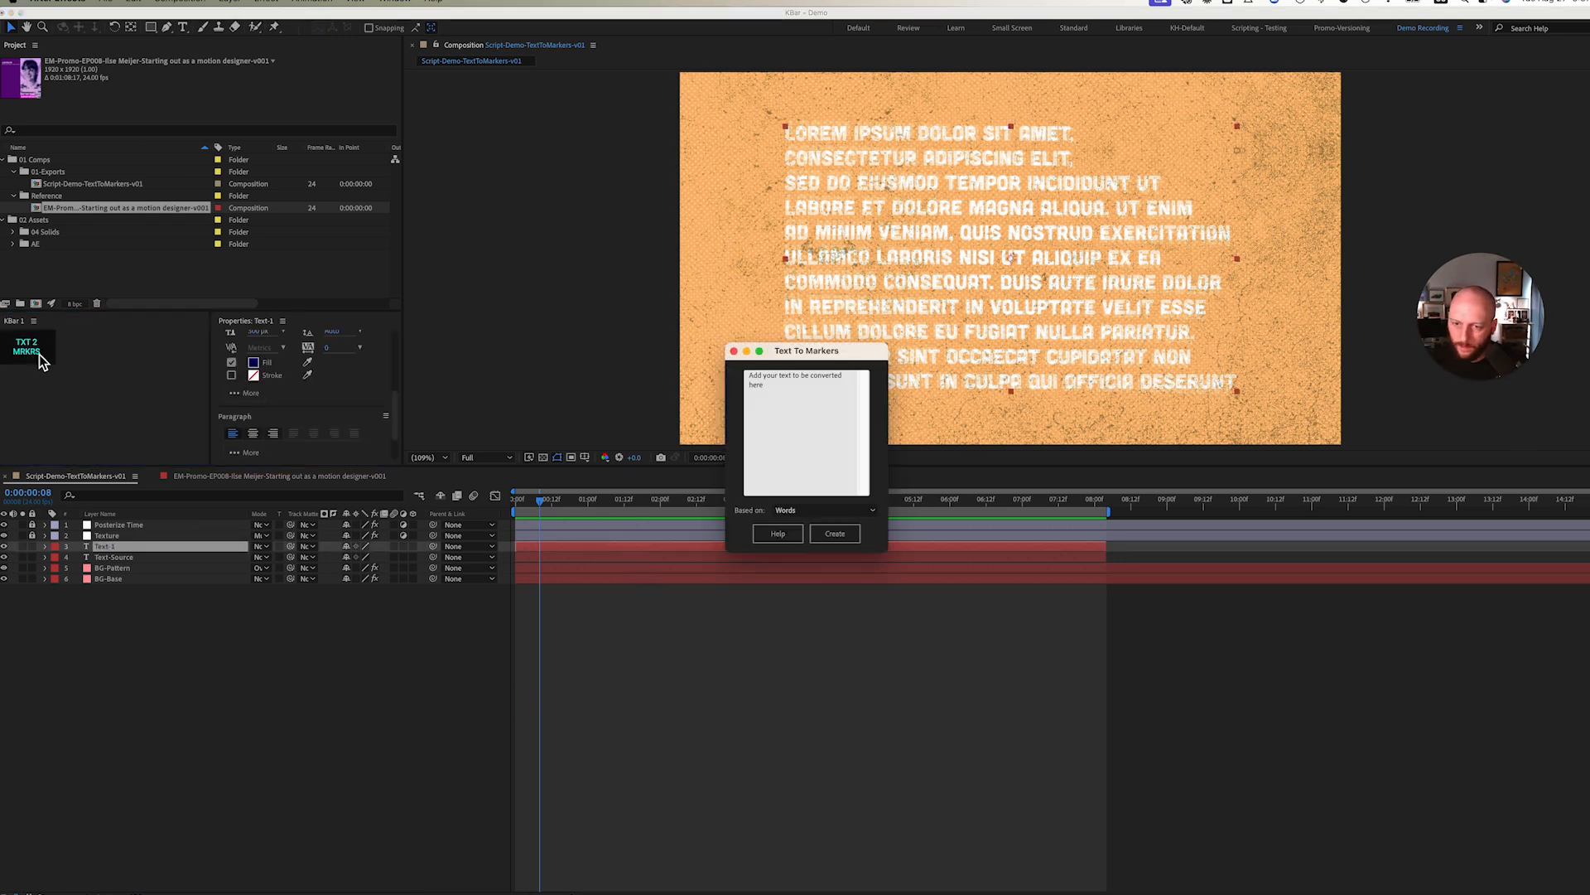
pyautogui.moveTo(863, 351); pyautogui.dragTo(586, 206)
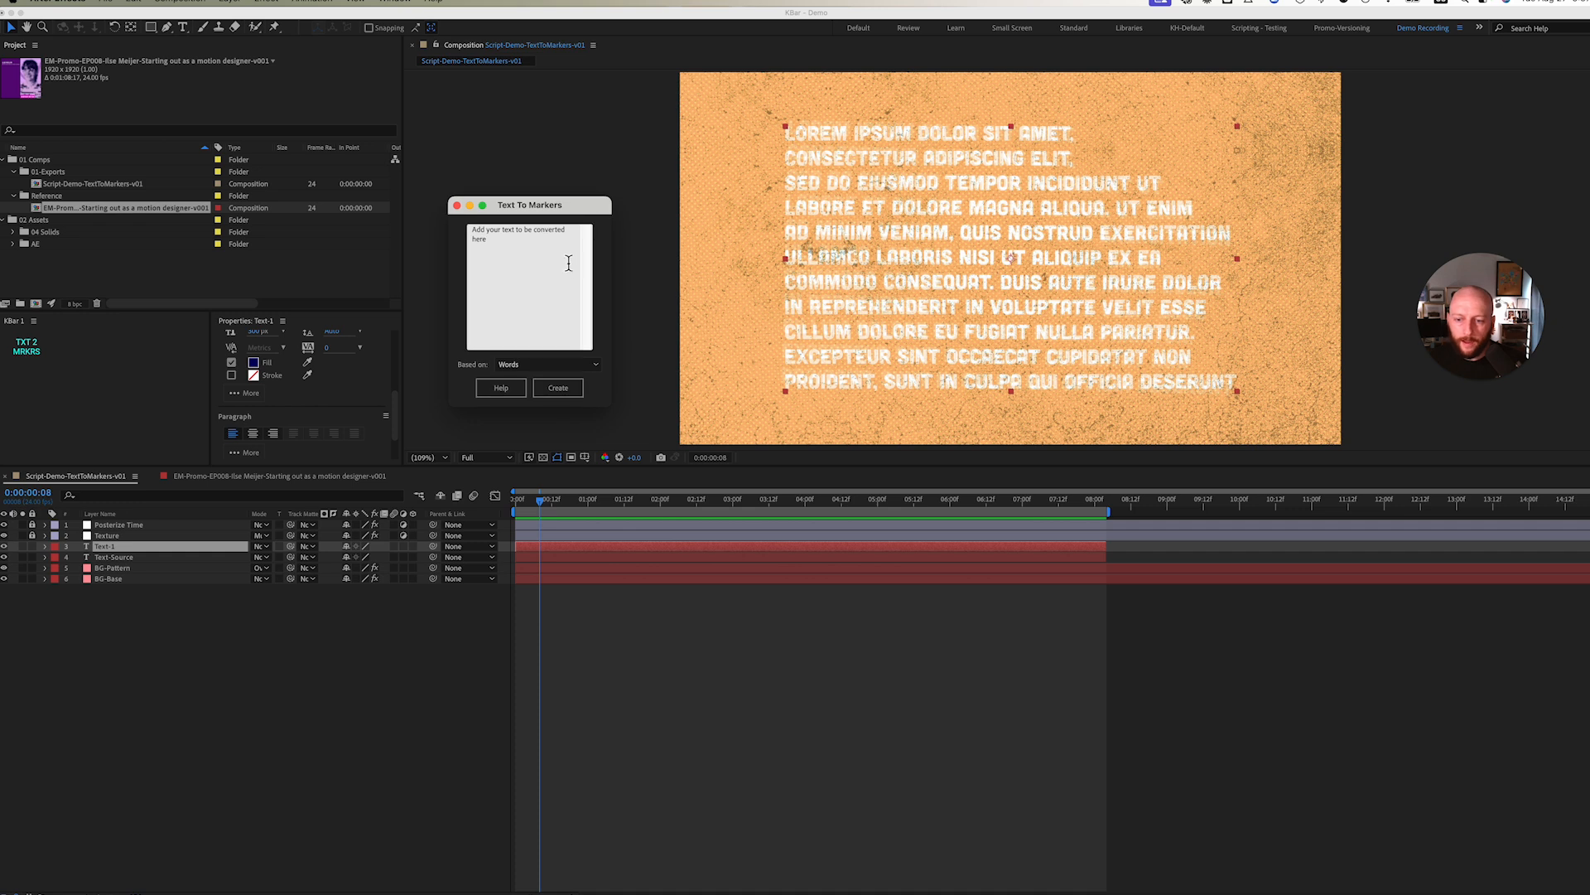
pyautogui.click(559, 242)
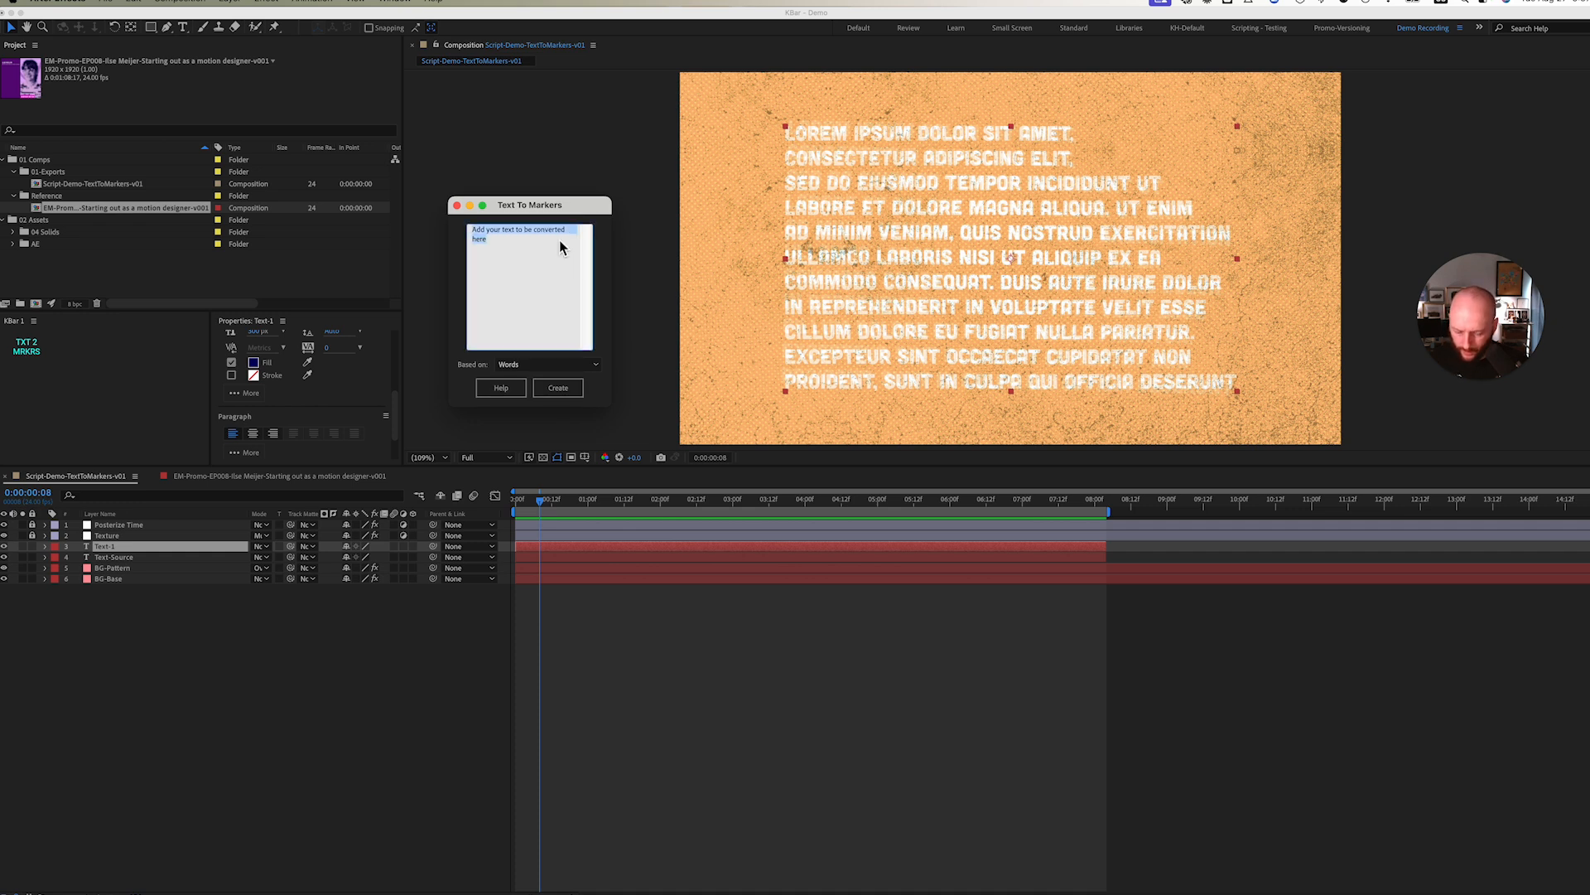
pyautogui.press('super+v')
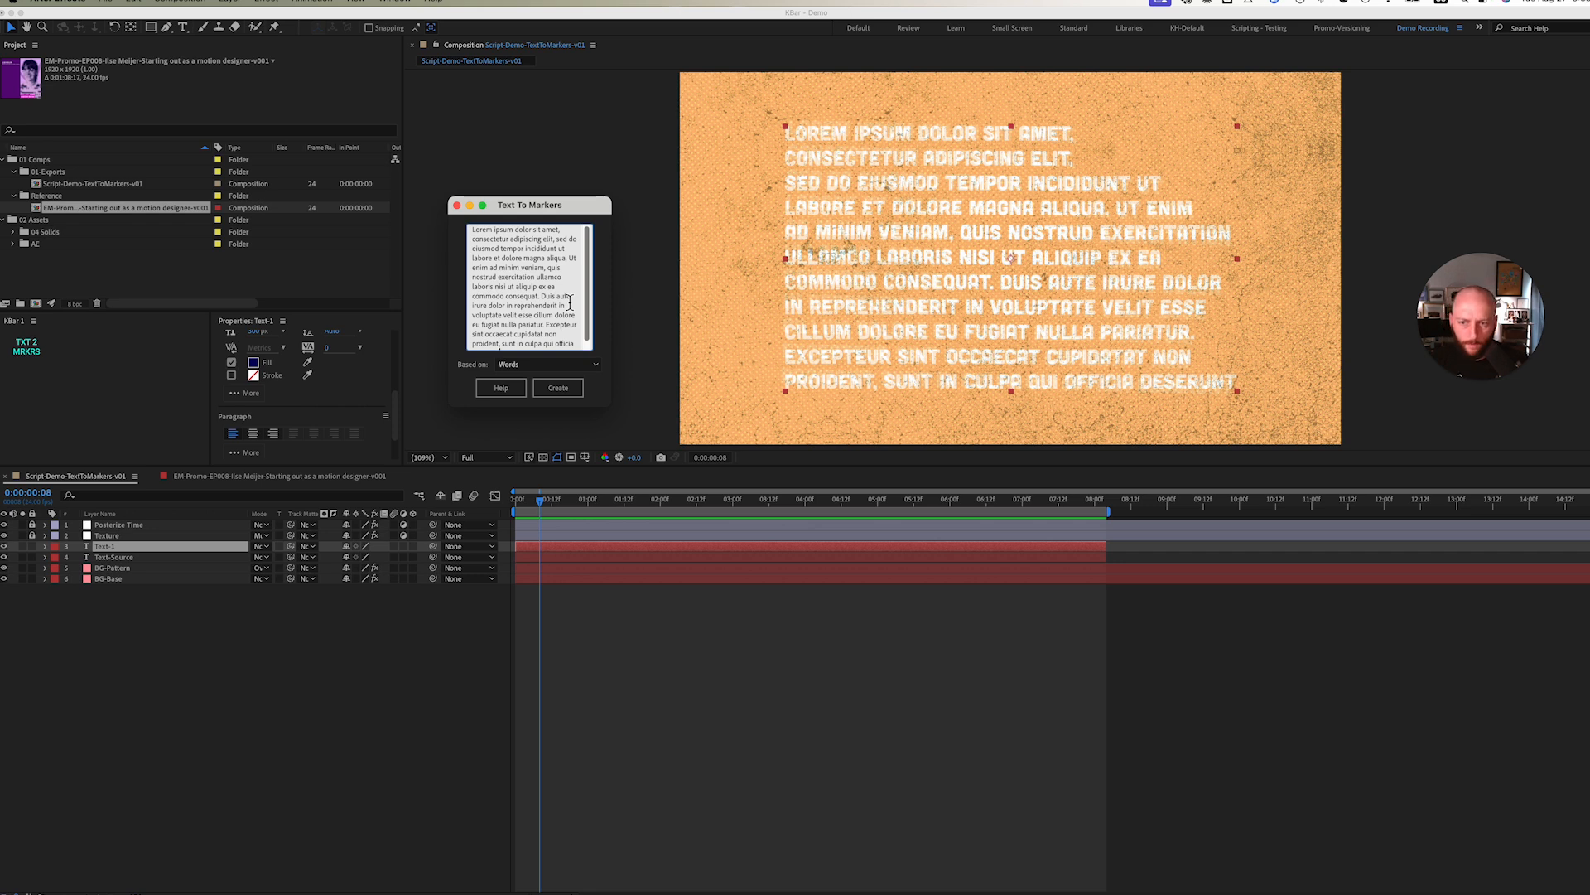
pyautogui.scroll(-1, 570, 303)
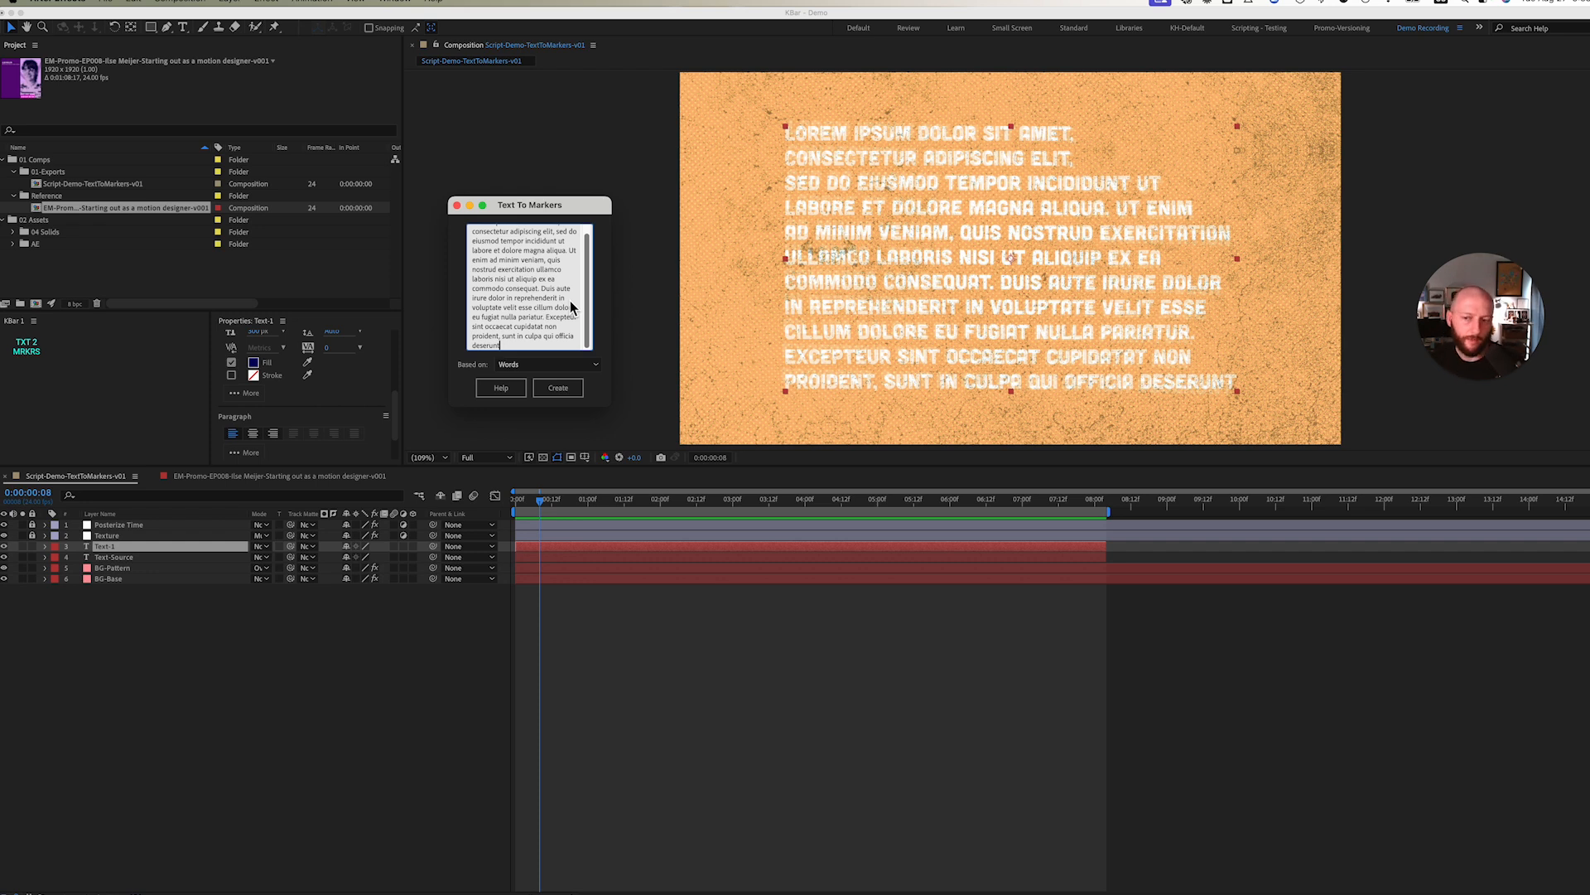
pyautogui.scroll(1, 570, 301)
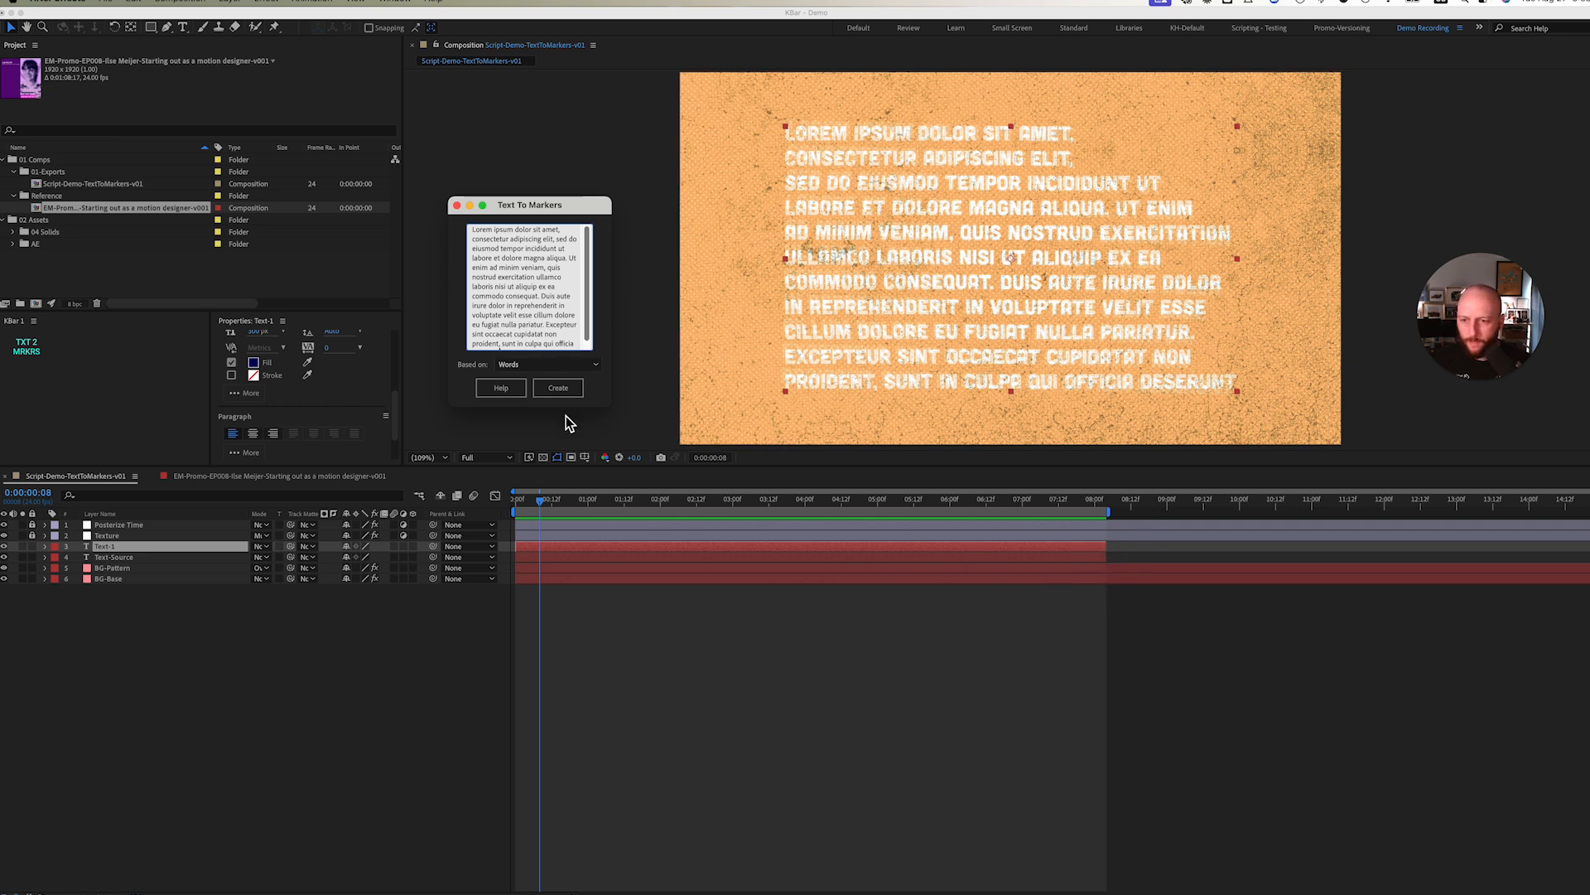
pyautogui.click(556, 392)
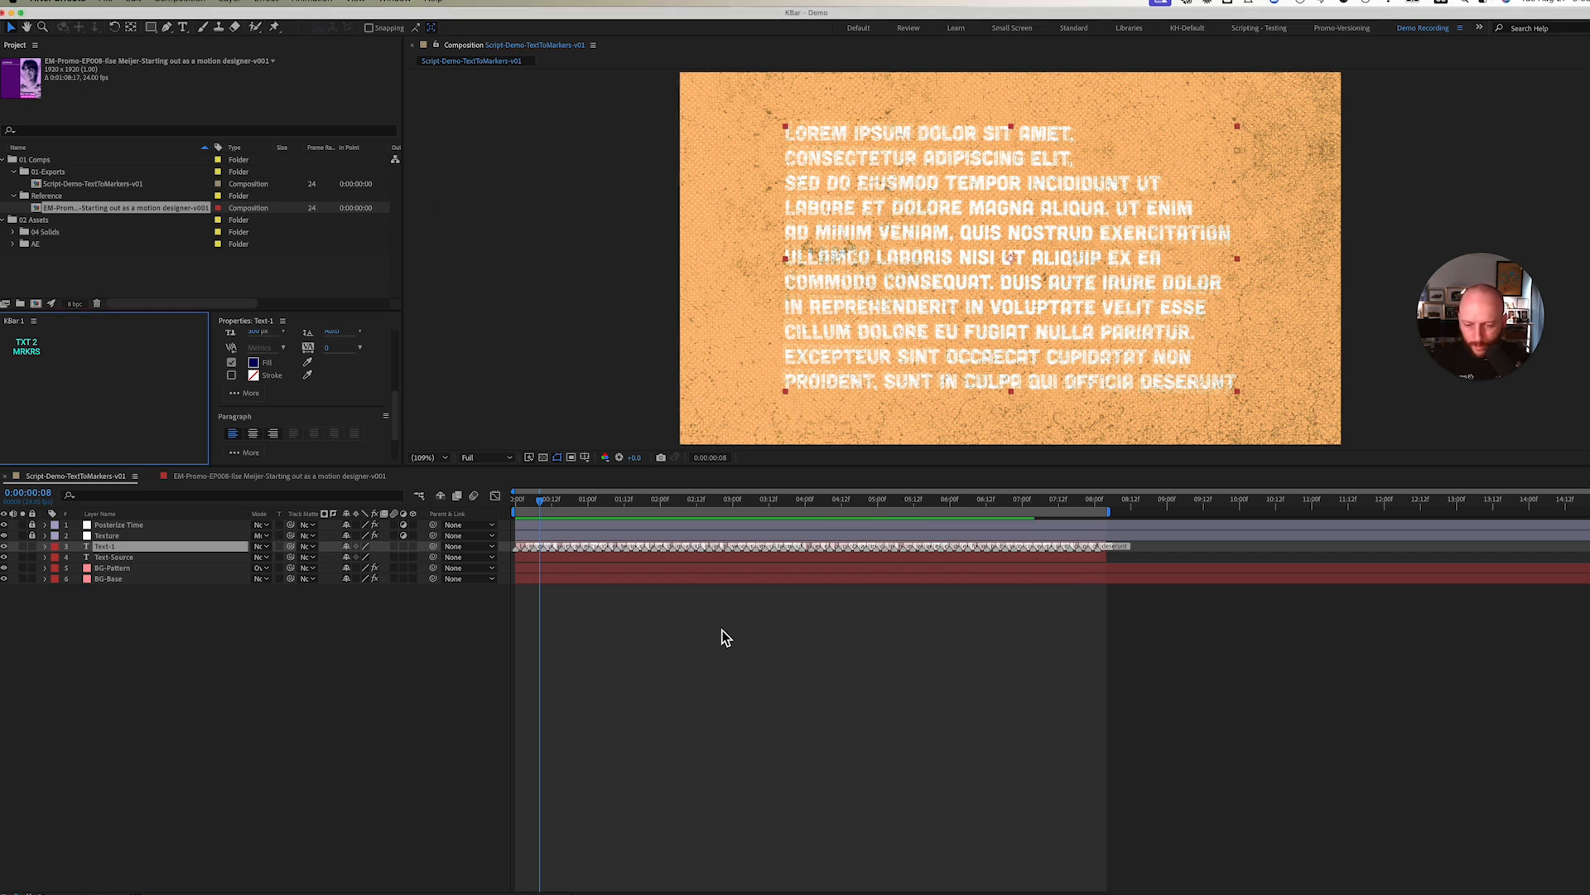
# Inspect the first word markers on the Text-1 layer with the playhead at 0:00:00:00.
pyautogui.press('=')
pyautogui.press('=')
pyautogui.moveTo(626, 500); pyautogui.dragTo(472, 504)
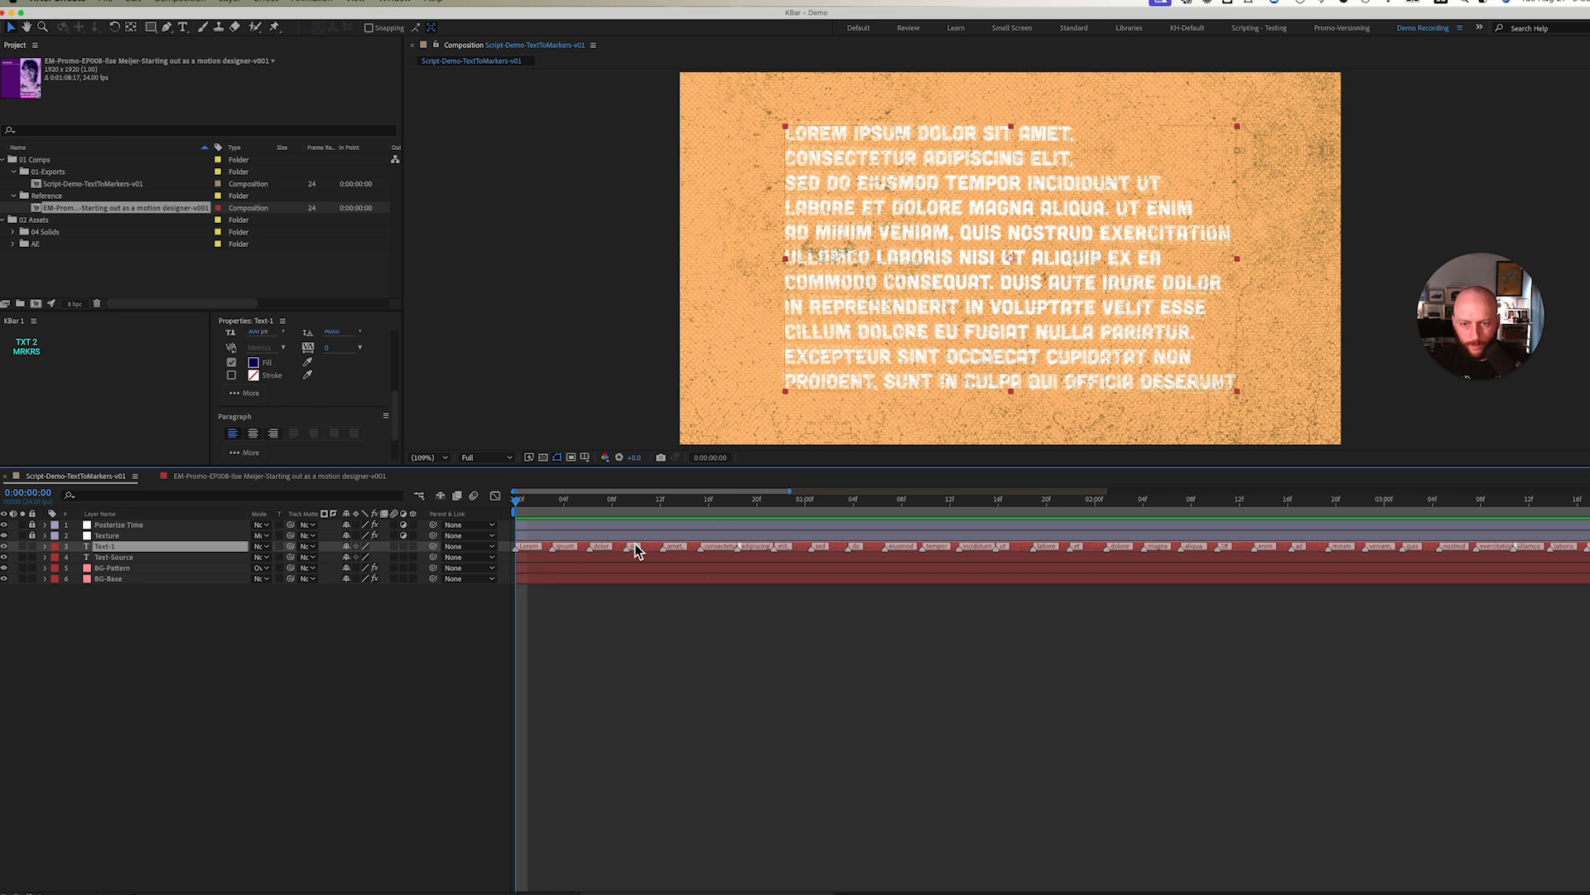
pyautogui.press('-')
pyautogui.press('-')
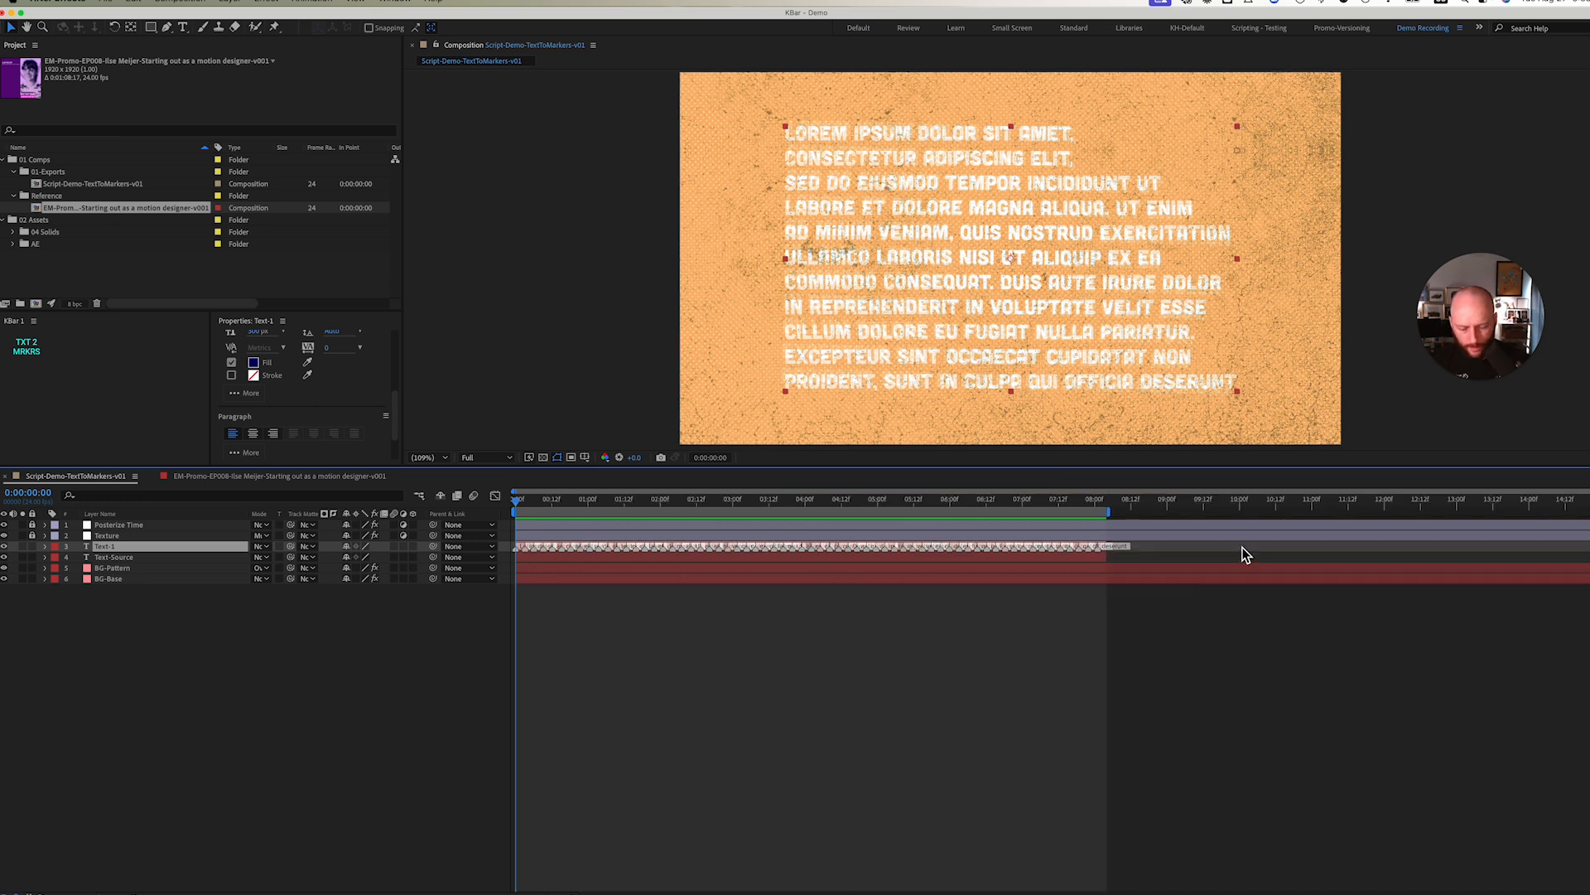
# Inspect the final word markers at the end of the Text-1 layer, placing the playhead on the "deserunt" marker at 0:00:08:01.
pyautogui.press('o')
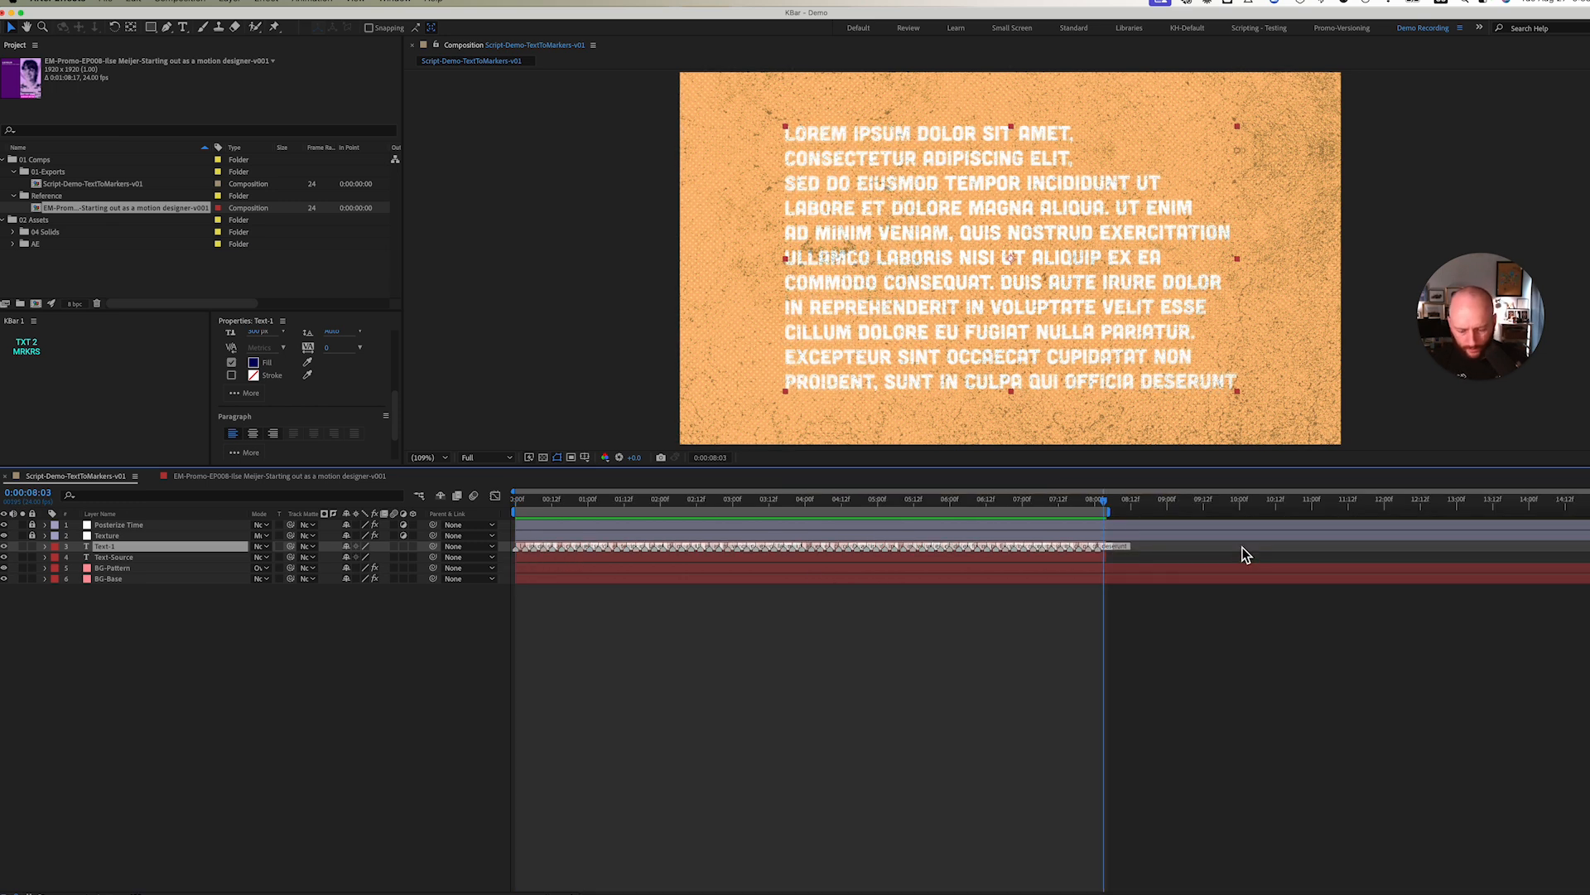
pyautogui.press('=')
pyautogui.press('=')
pyautogui.press('=')
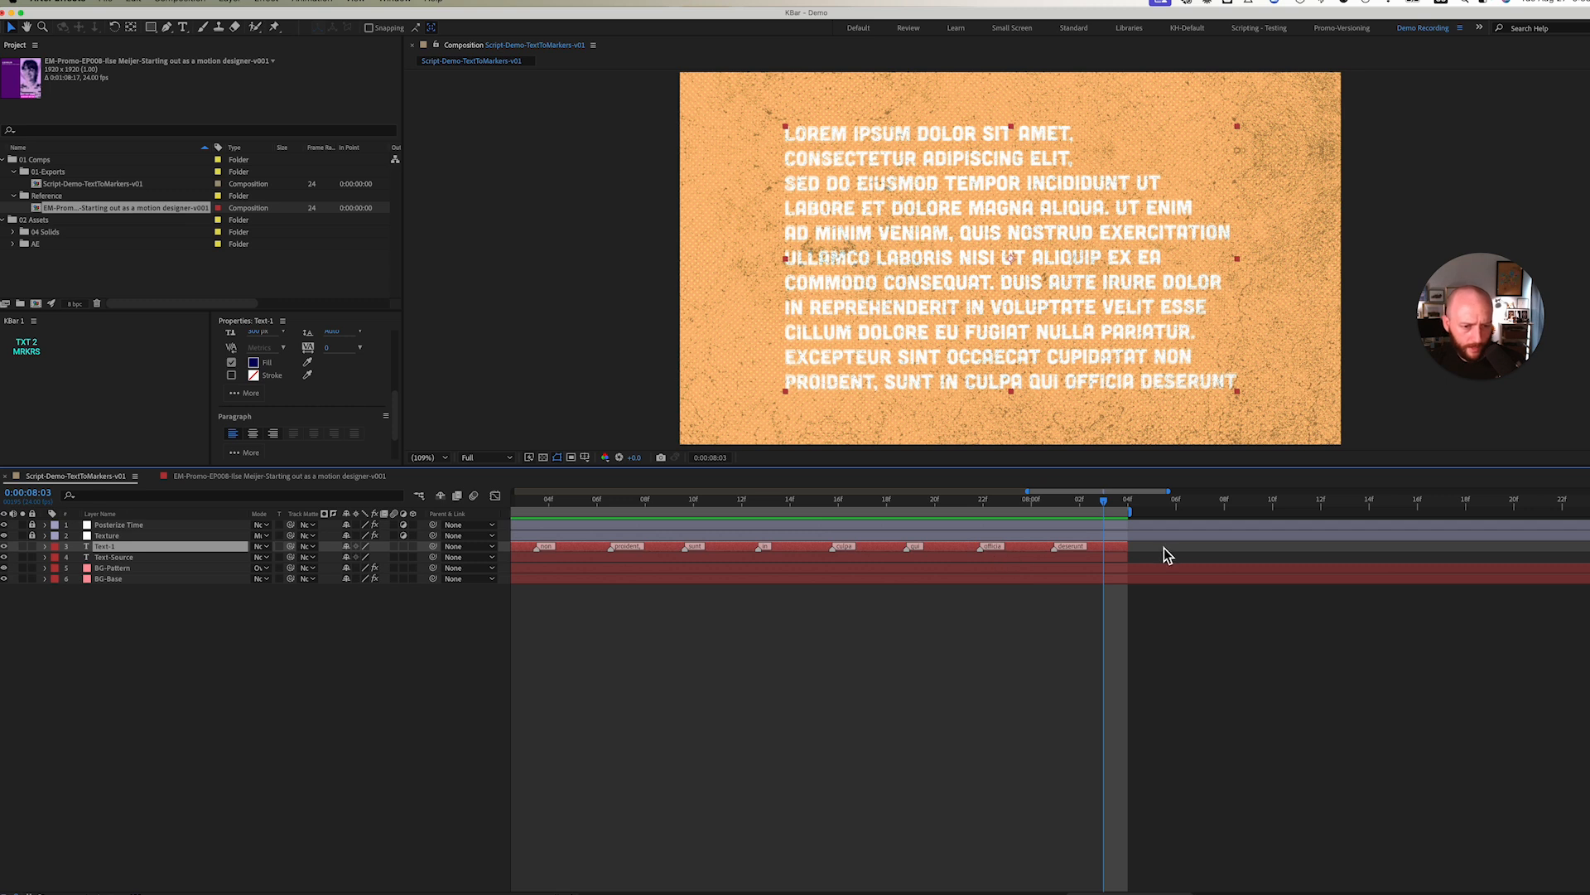
pyautogui.click(1053, 504)
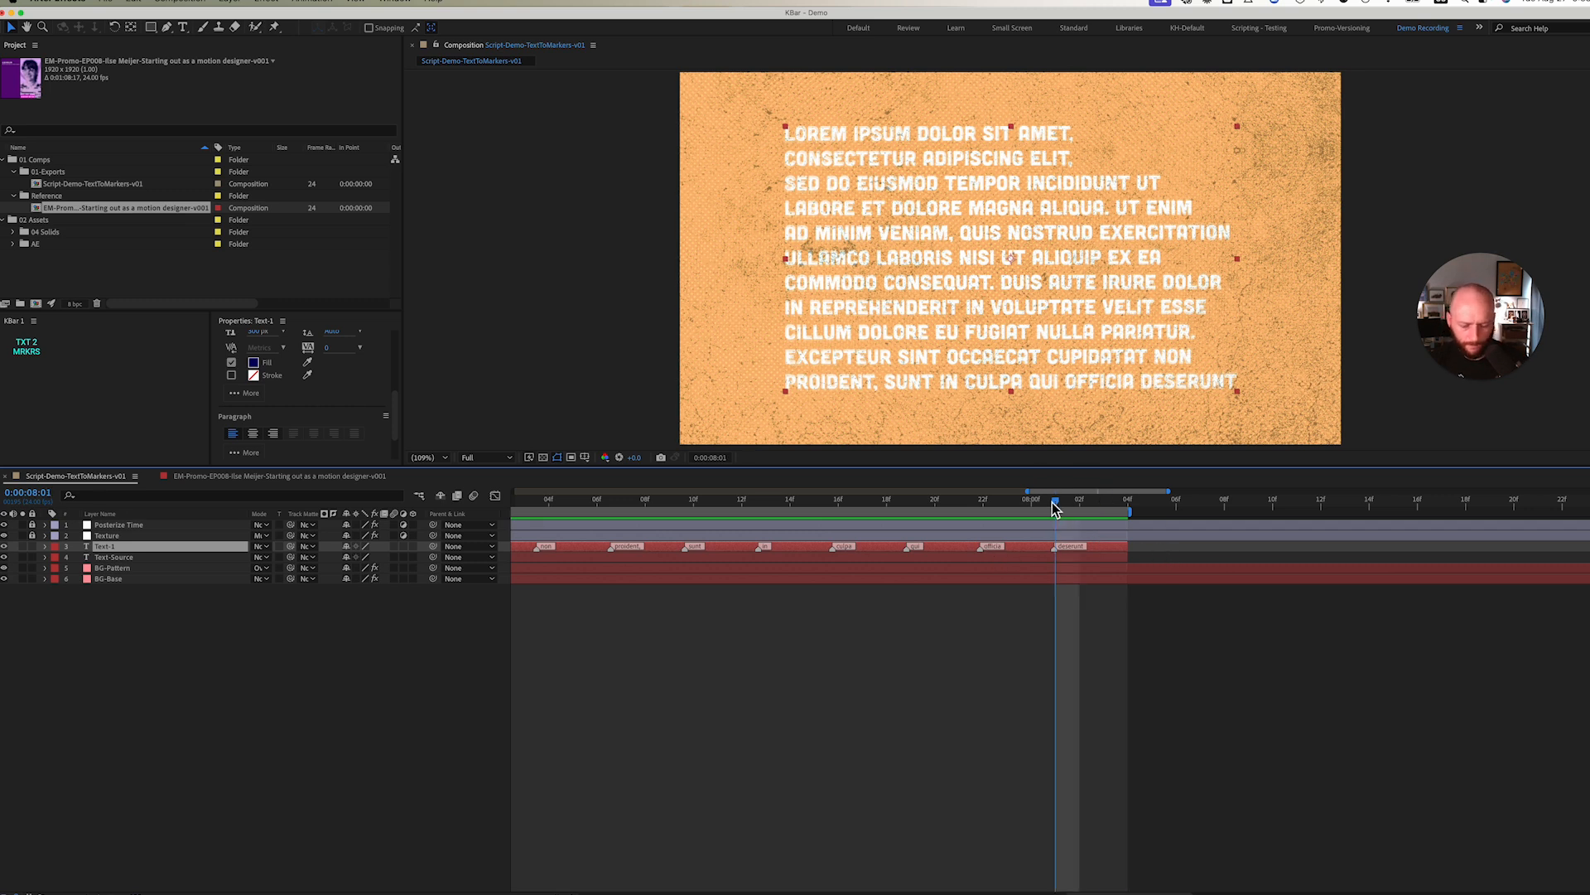
pyautogui.press('-')
pyautogui.press('-')
pyautogui.press('-')
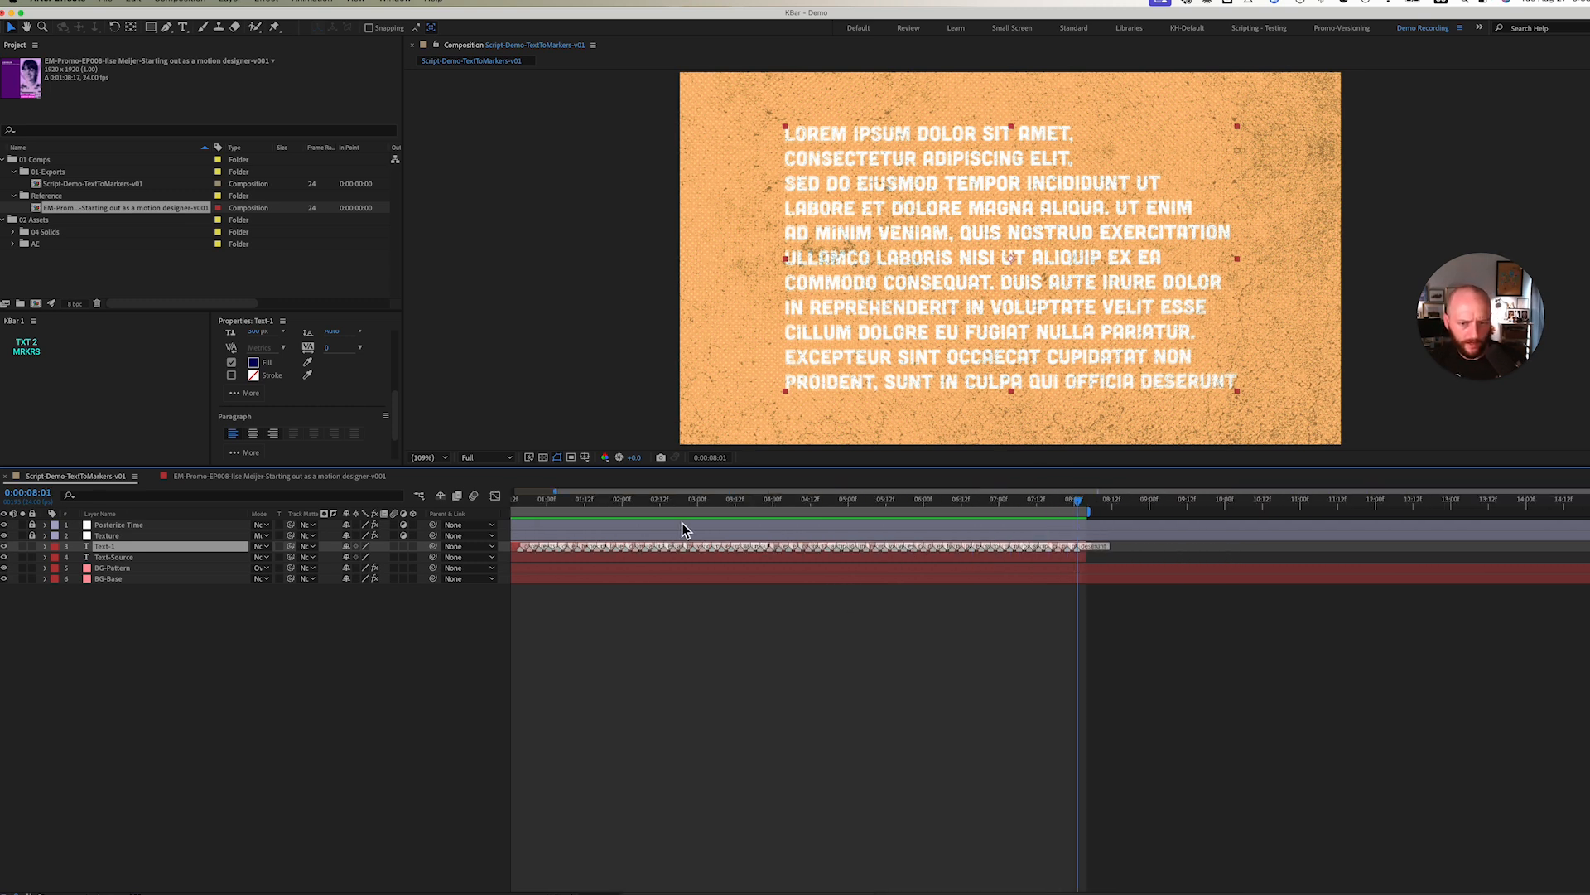
# Return to 0:00:00:00, reveal the Text-1 expressions, and re-evaluate both Expression Selector Amount expressions without changing their code.
pyautogui.moveTo(863, 499); pyautogui.dragTo(574, 515)
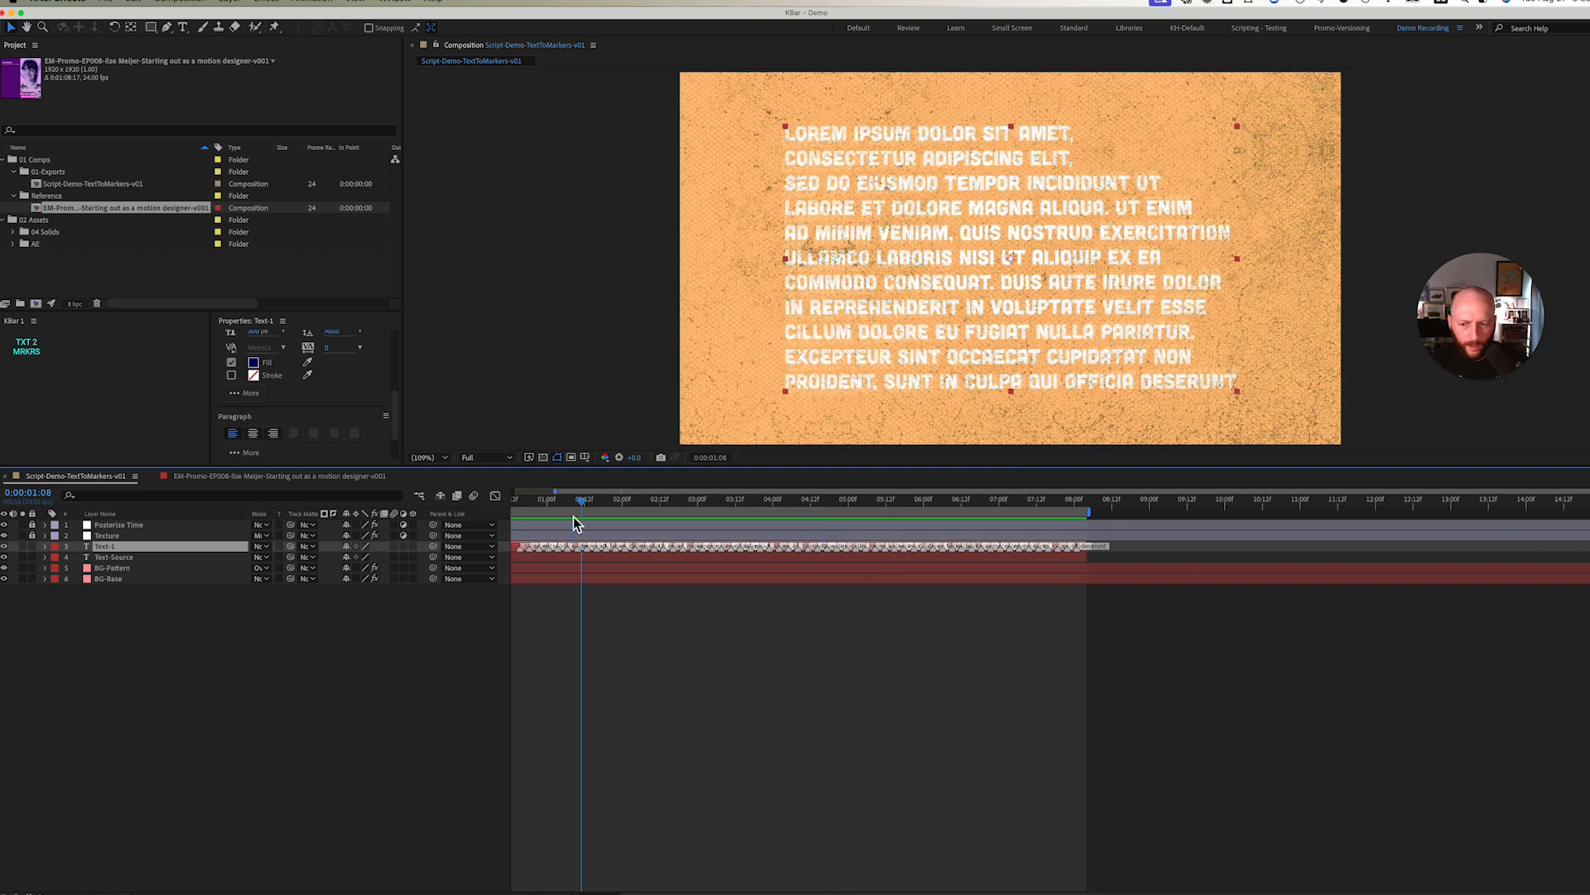
pyautogui.press('Home')
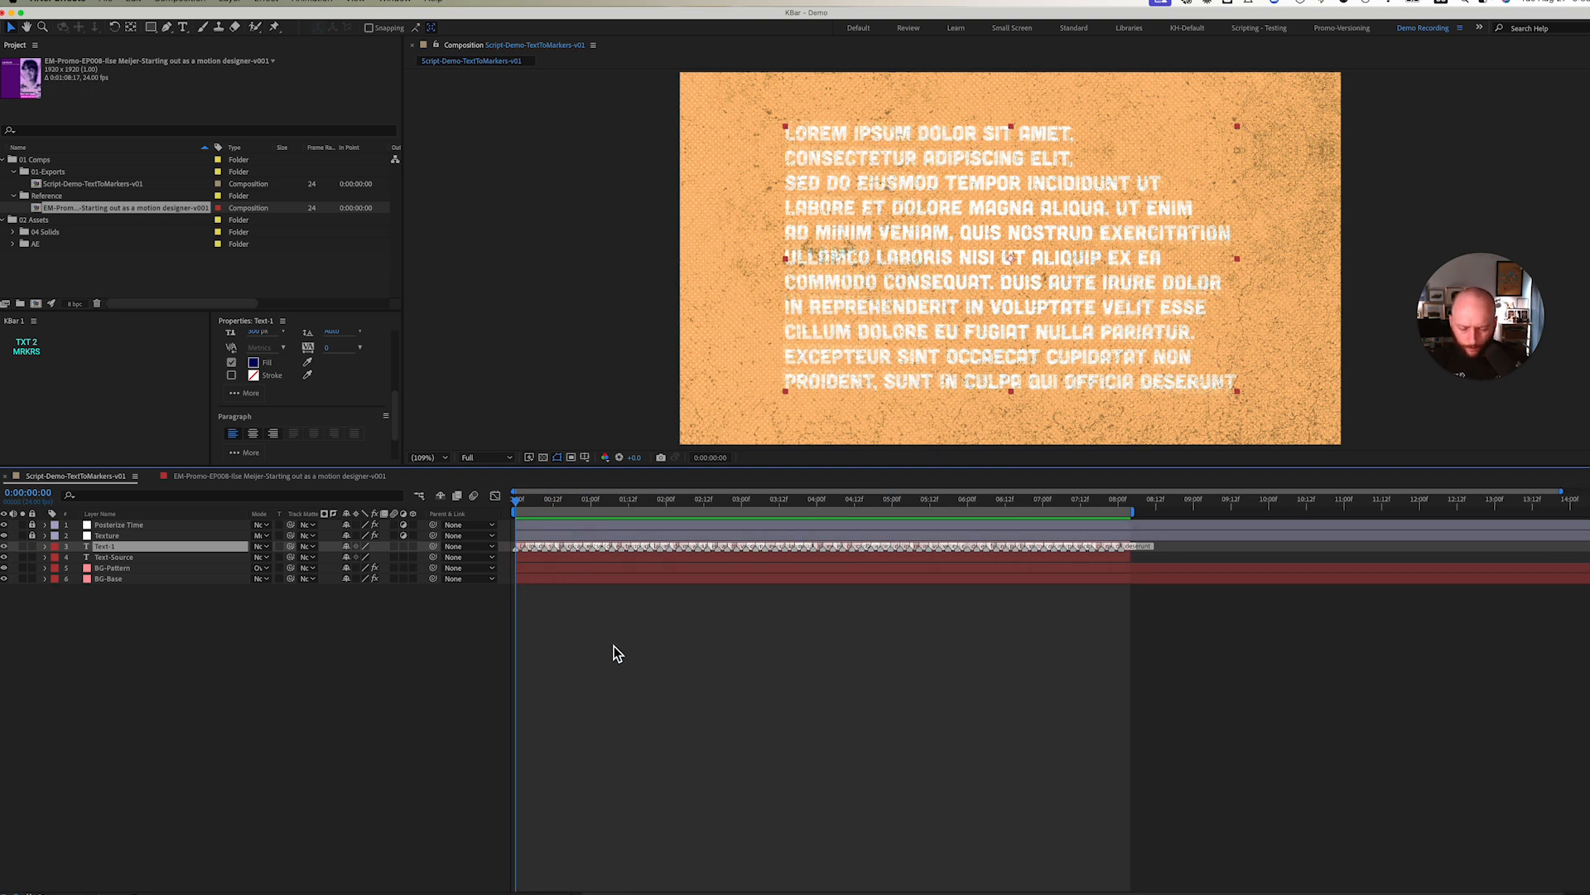
pyautogui.press('=')
pyautogui.press('=')
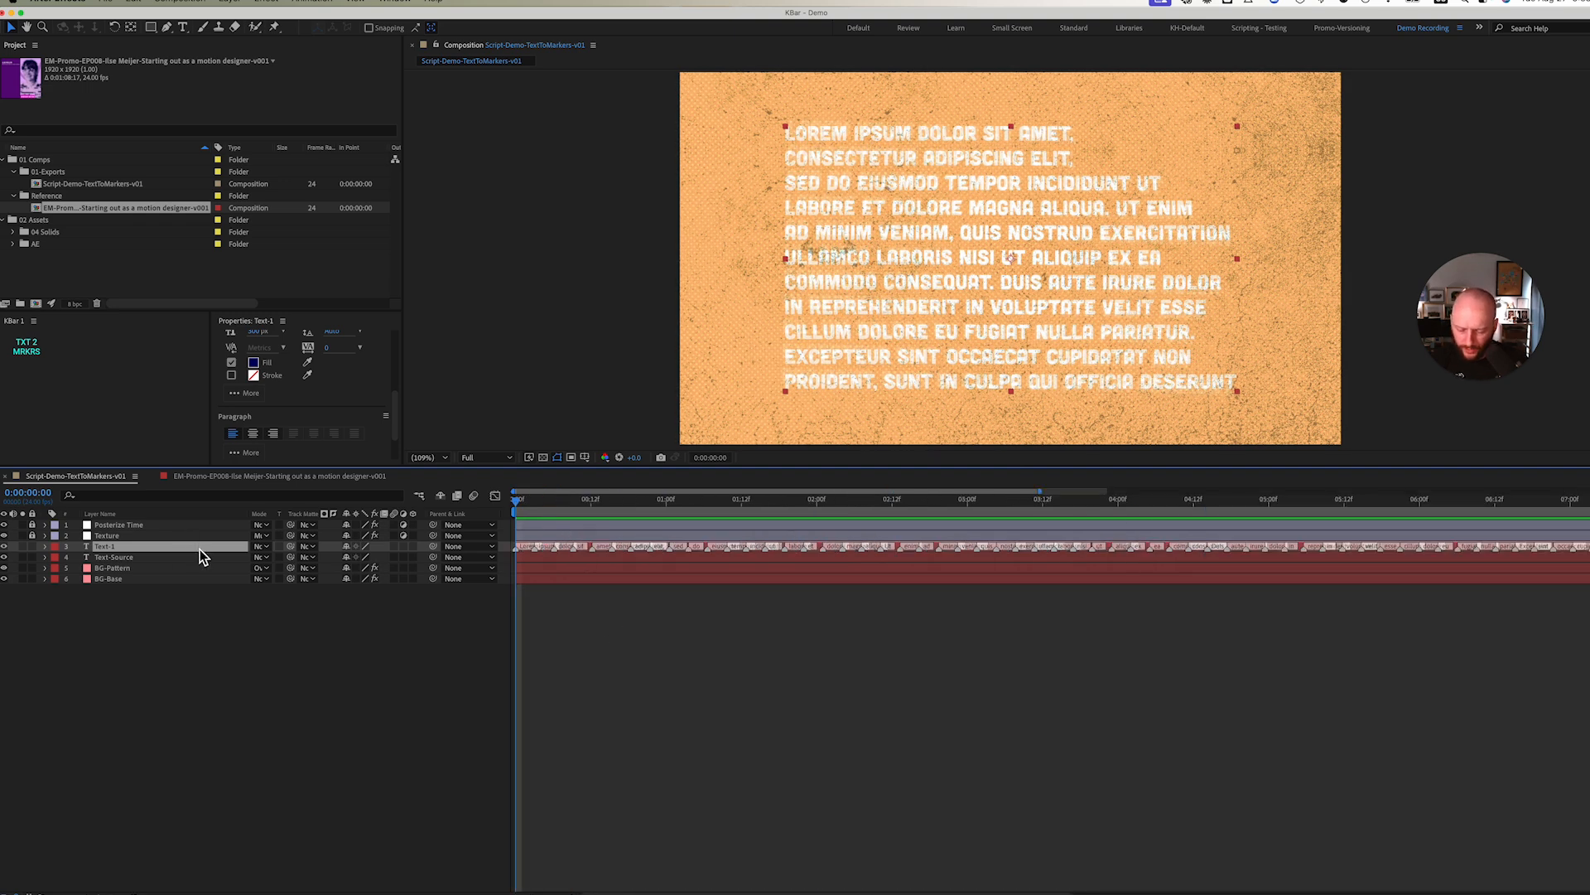
pyautogui.press('e')
pyautogui.press('e')
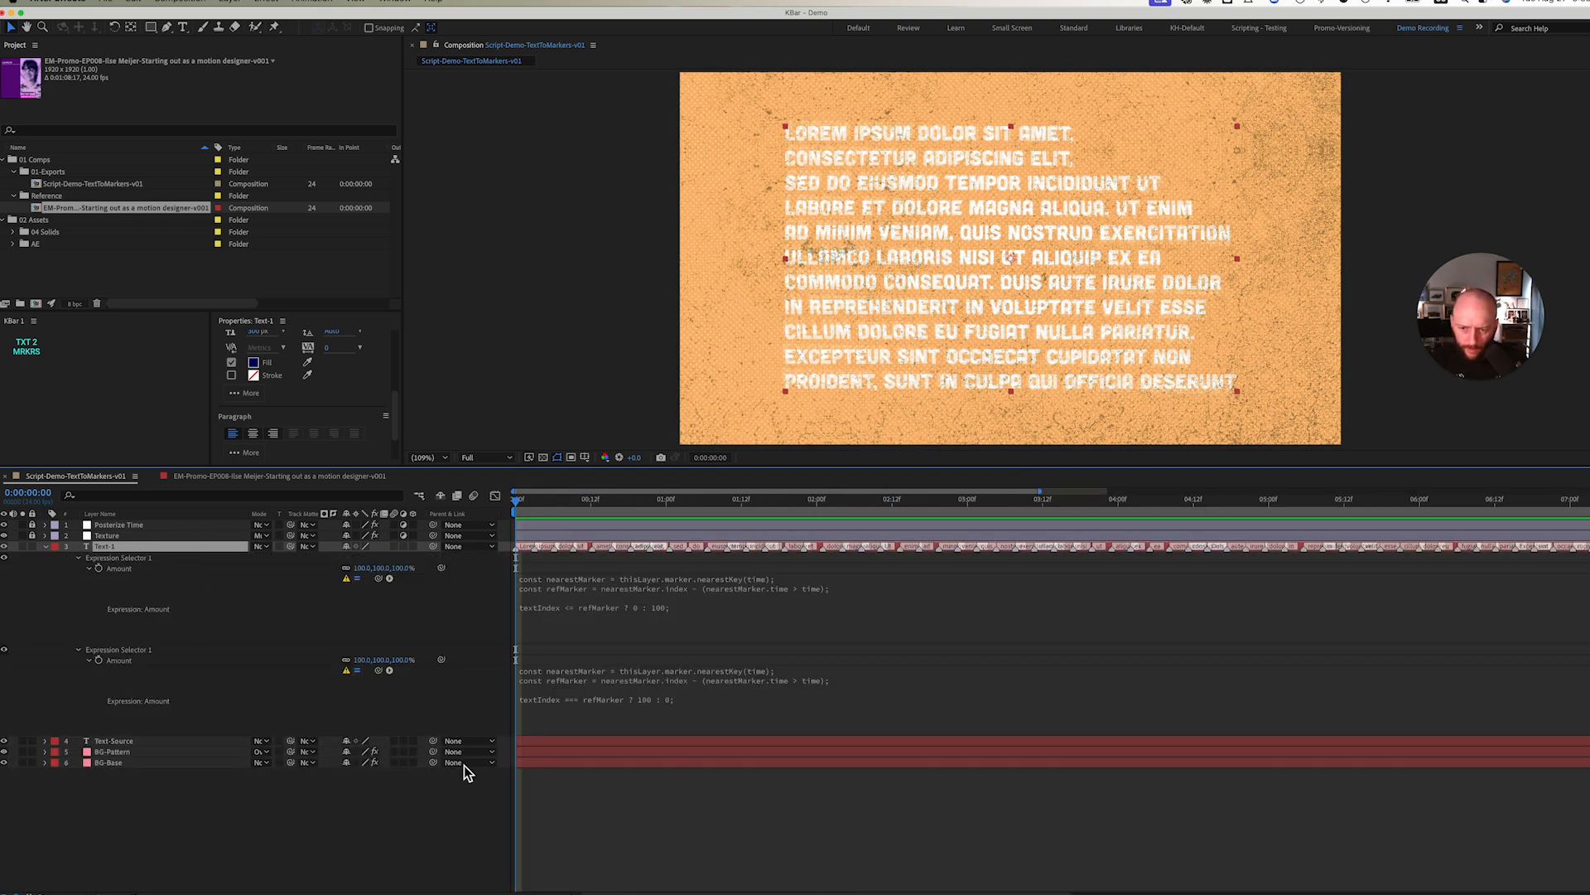
pyautogui.click(762, 621)
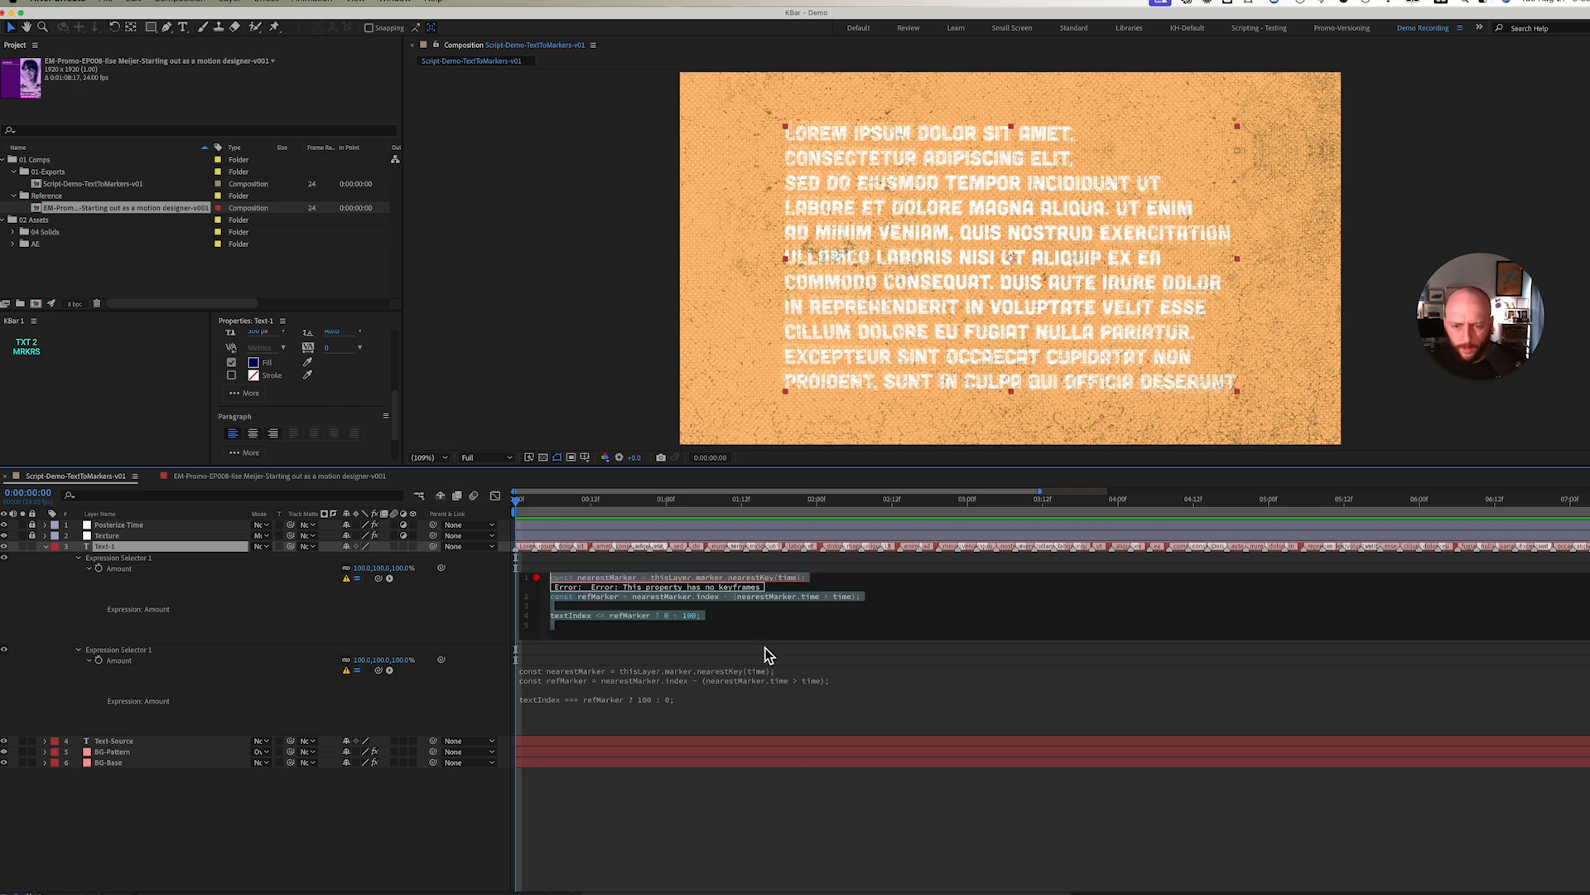
pyautogui.click(760, 694)
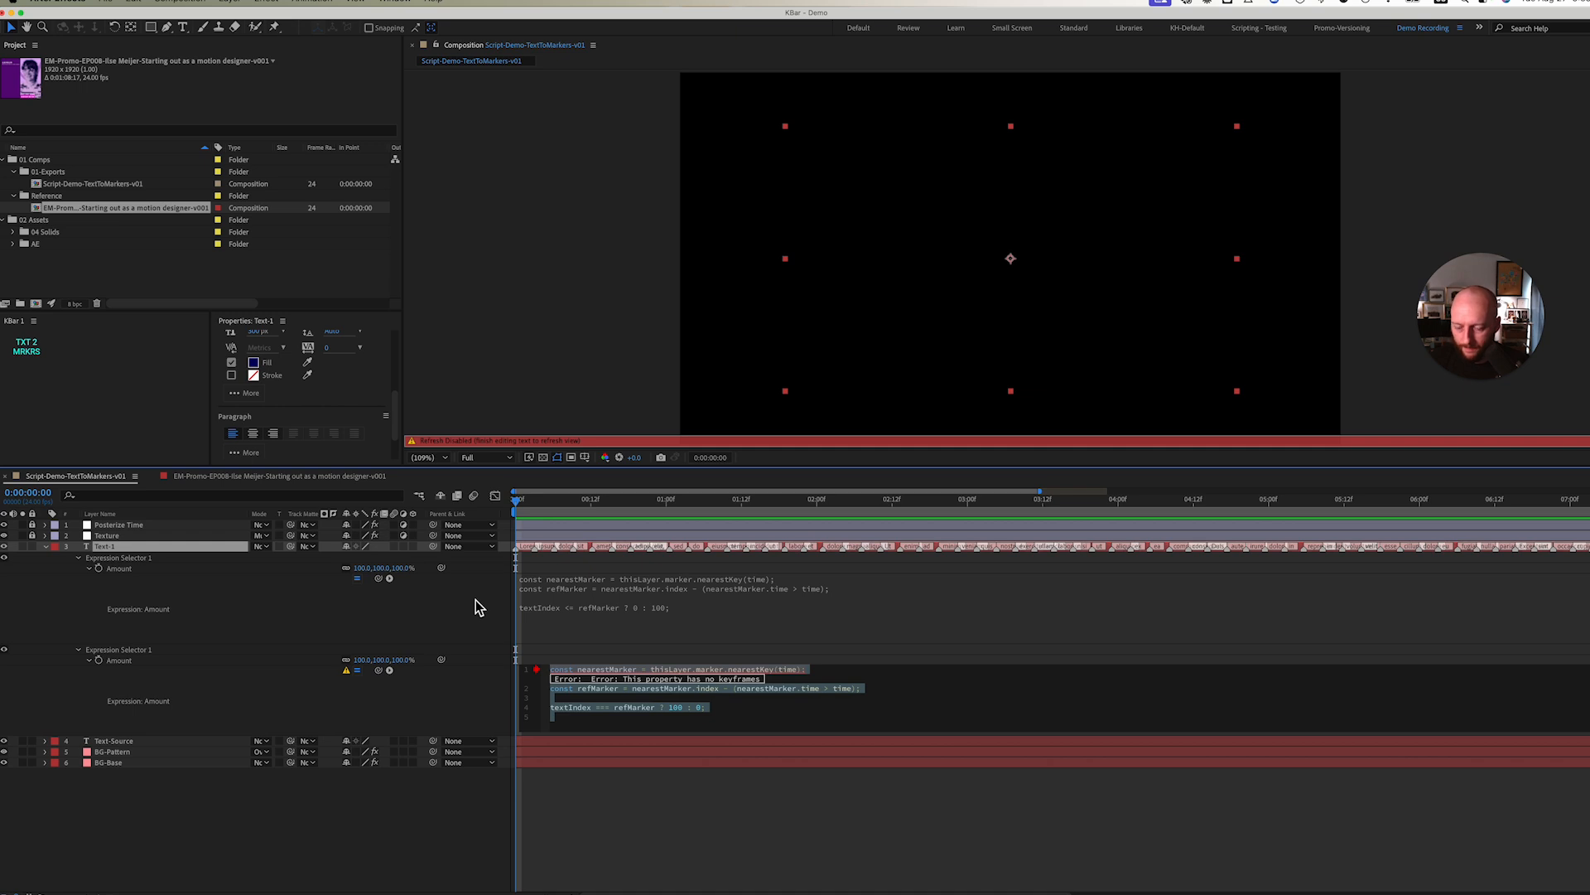
pyautogui.click(476, 600)
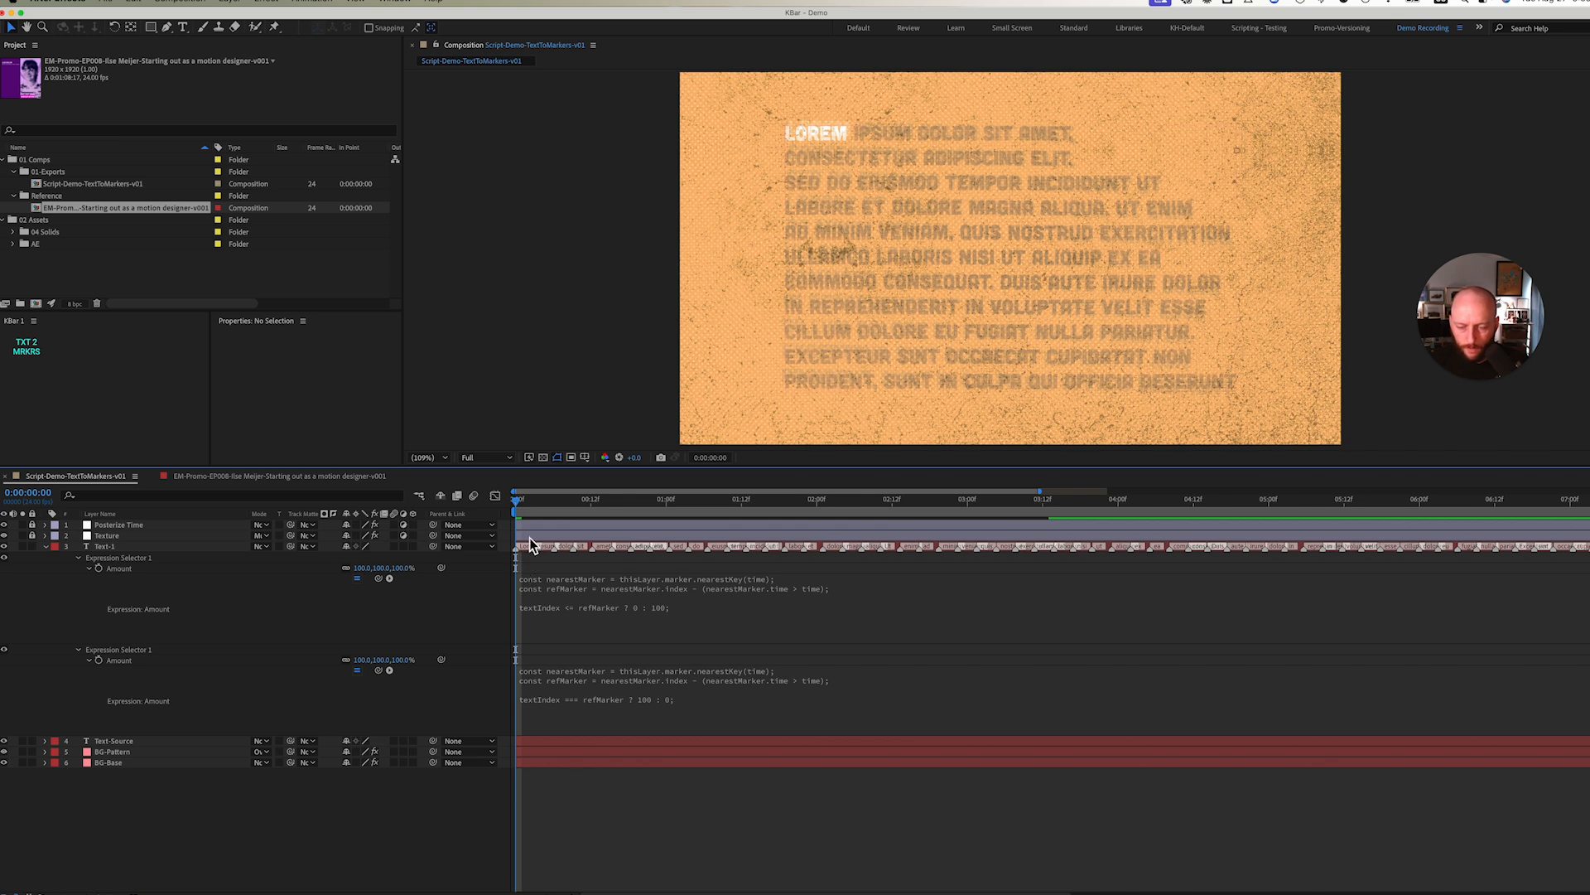
# Preview the word highlighting up to 0:00:01:13 and hide the Texture and Posterize Time layers.
pyautogui.press('=')
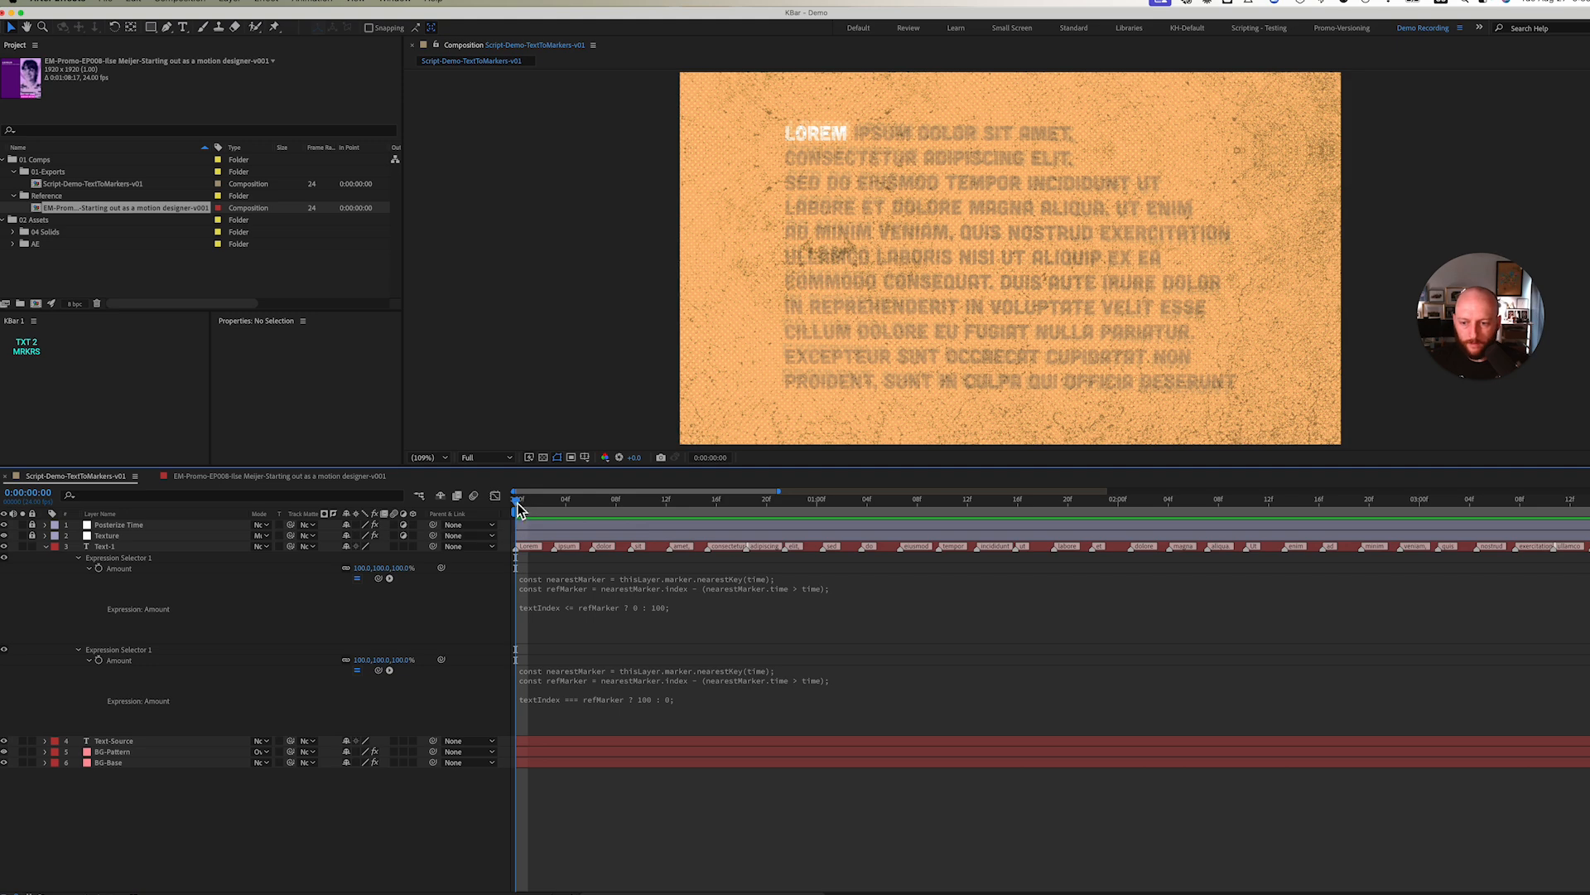
pyautogui.moveTo(517, 500); pyautogui.dragTo(981, 508)
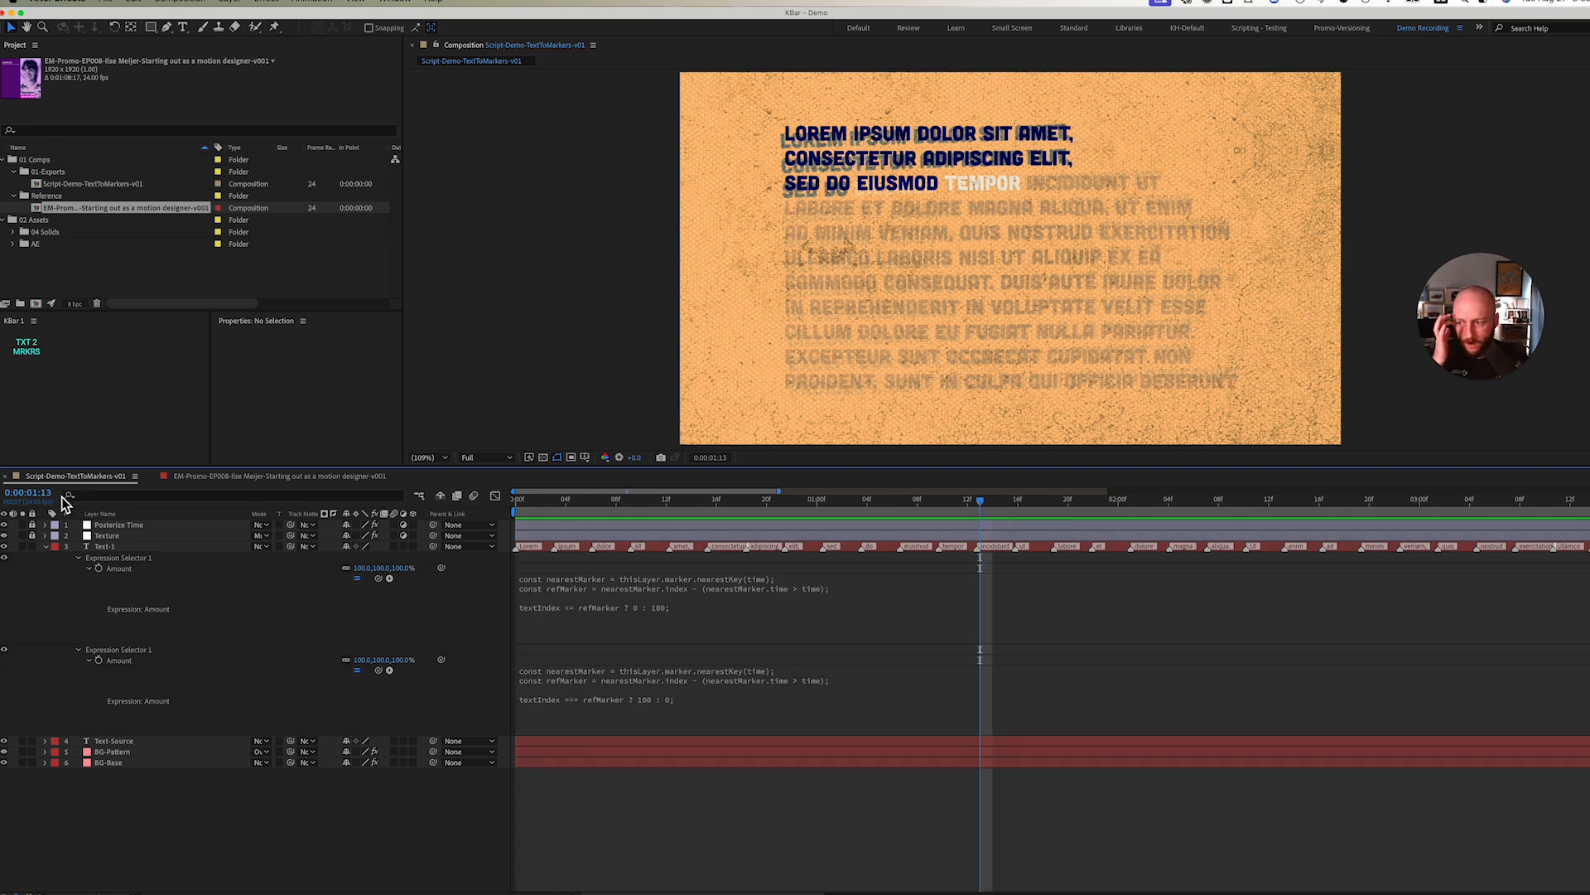
pyautogui.moveTo(4, 535); pyautogui.dragTo(5, 523)
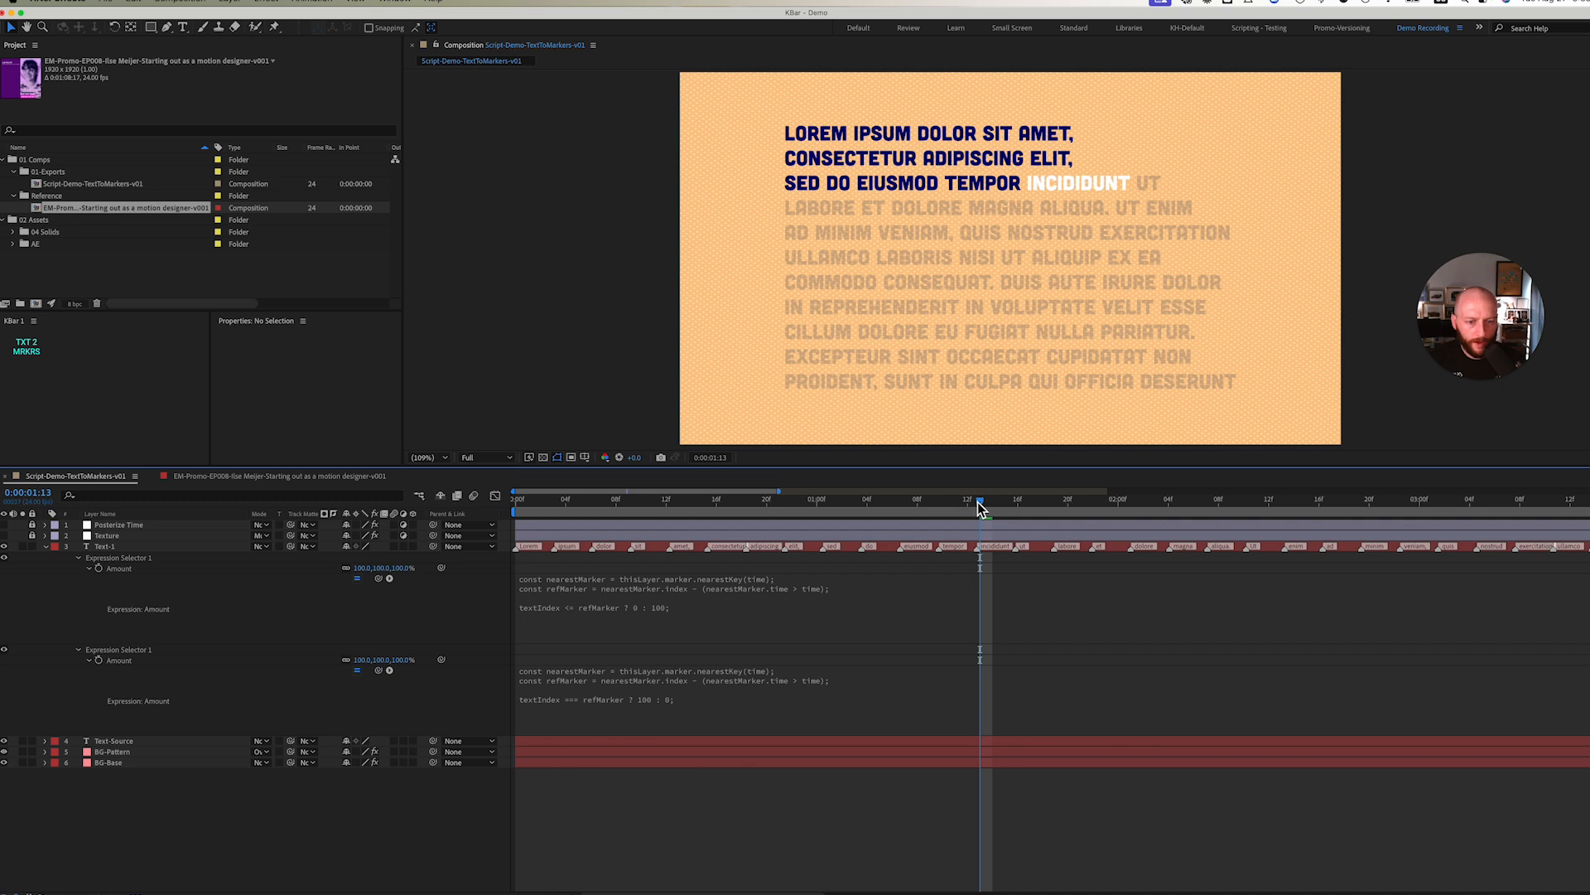
# Scrub through the word-by-word text animation from 0:00:01:13 to 0:00:05:05.
pyautogui.moveTo(988, 499); pyautogui.dragTo(1080, 500)
pyautogui.press('-')
pyautogui.press('-')
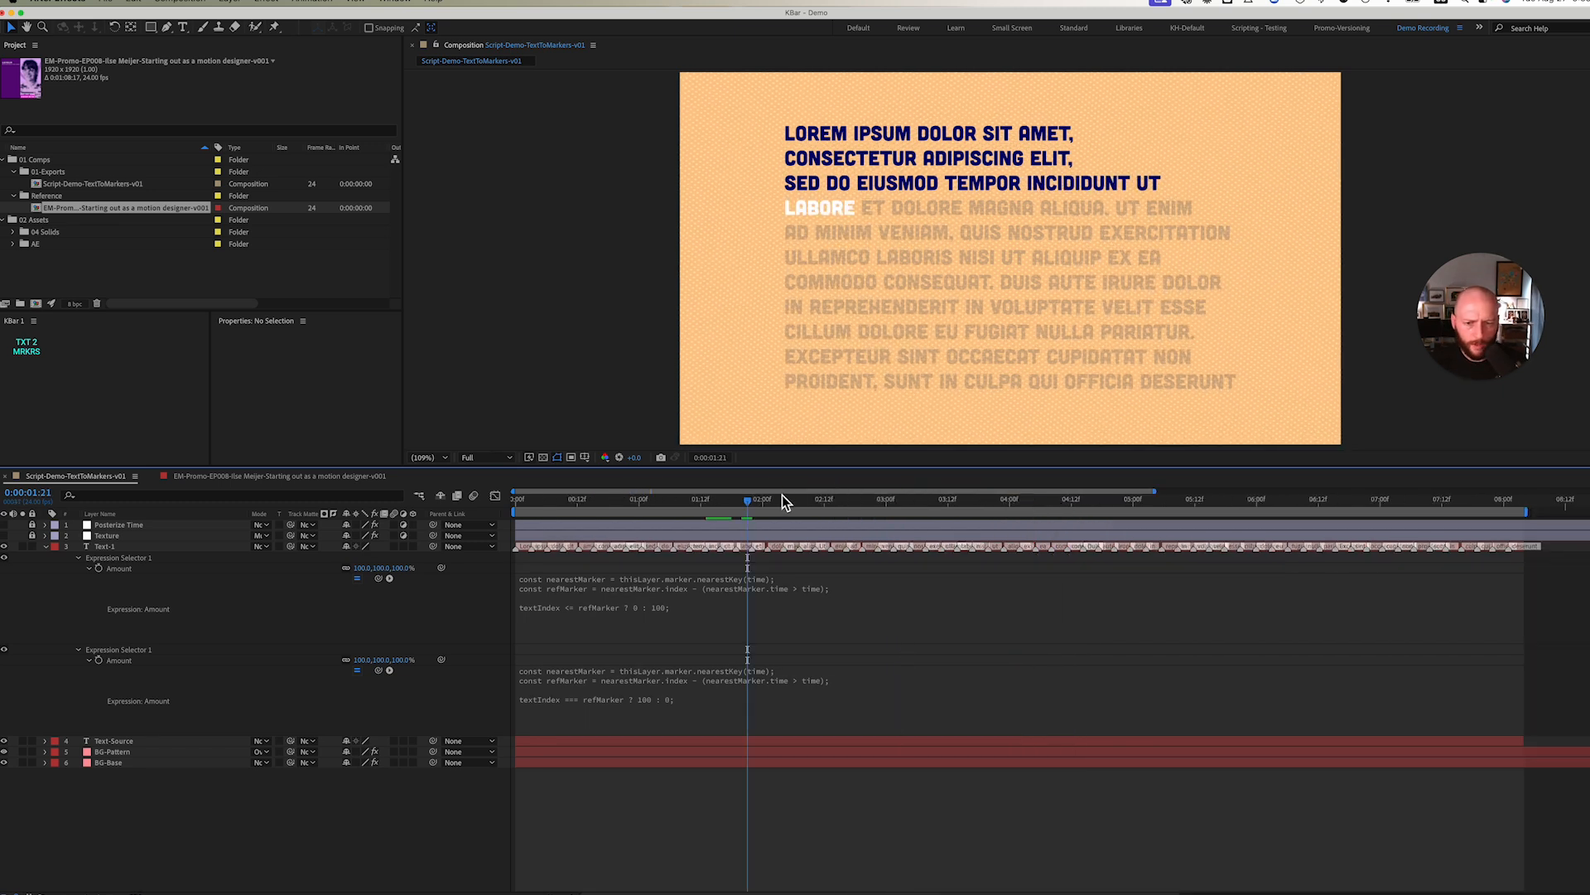
pyautogui.moveTo(751, 500); pyautogui.dragTo(981, 508)
pyautogui.press('=')
pyautogui.press('=')
pyautogui.press('-')
pyautogui.press('-')
pyautogui.press('-')
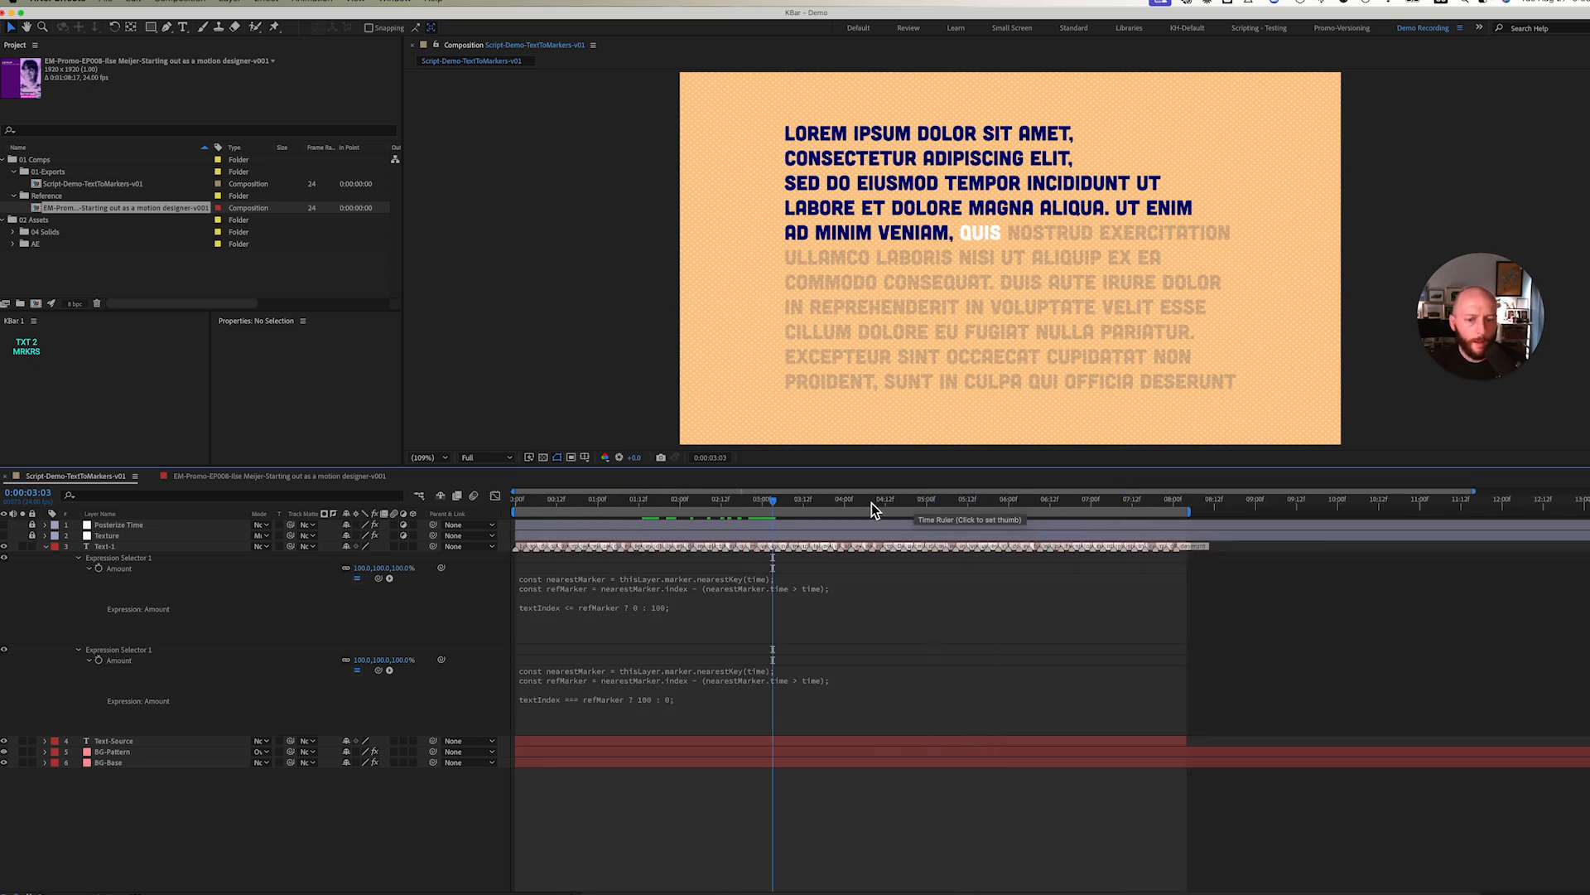
pyautogui.moveTo(871, 503); pyautogui.dragTo(944, 502)
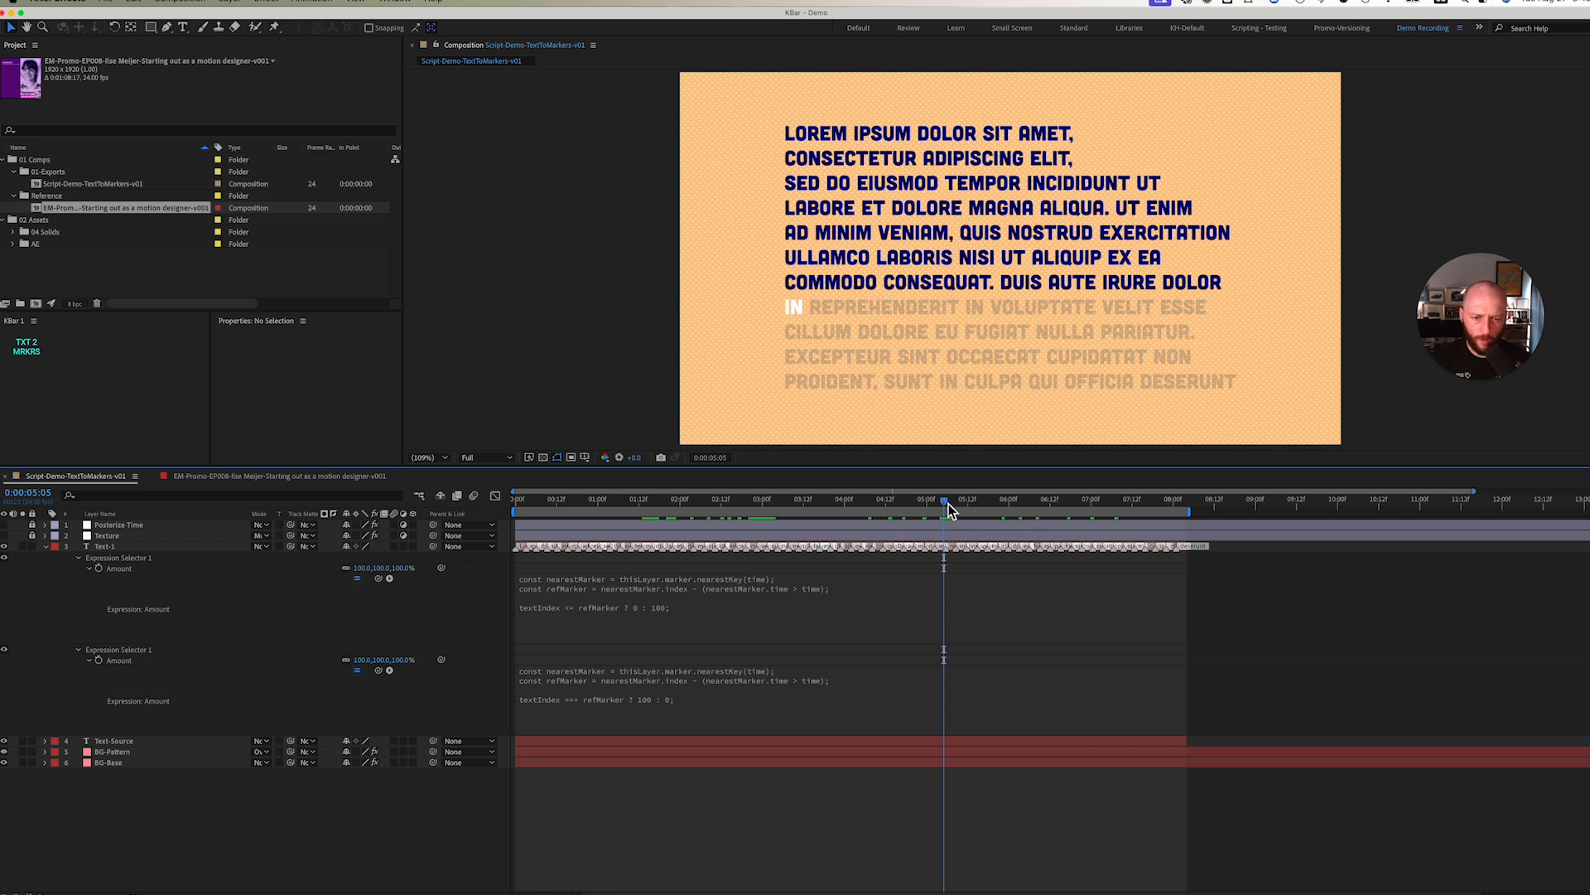
# Check the highlight change at the "reprehenderit" marker, leaving the playhead at 0:00:05:07 and Text-1 selected.
pyautogui.press('=')
pyautogui.press('=')
pyautogui.press('=')
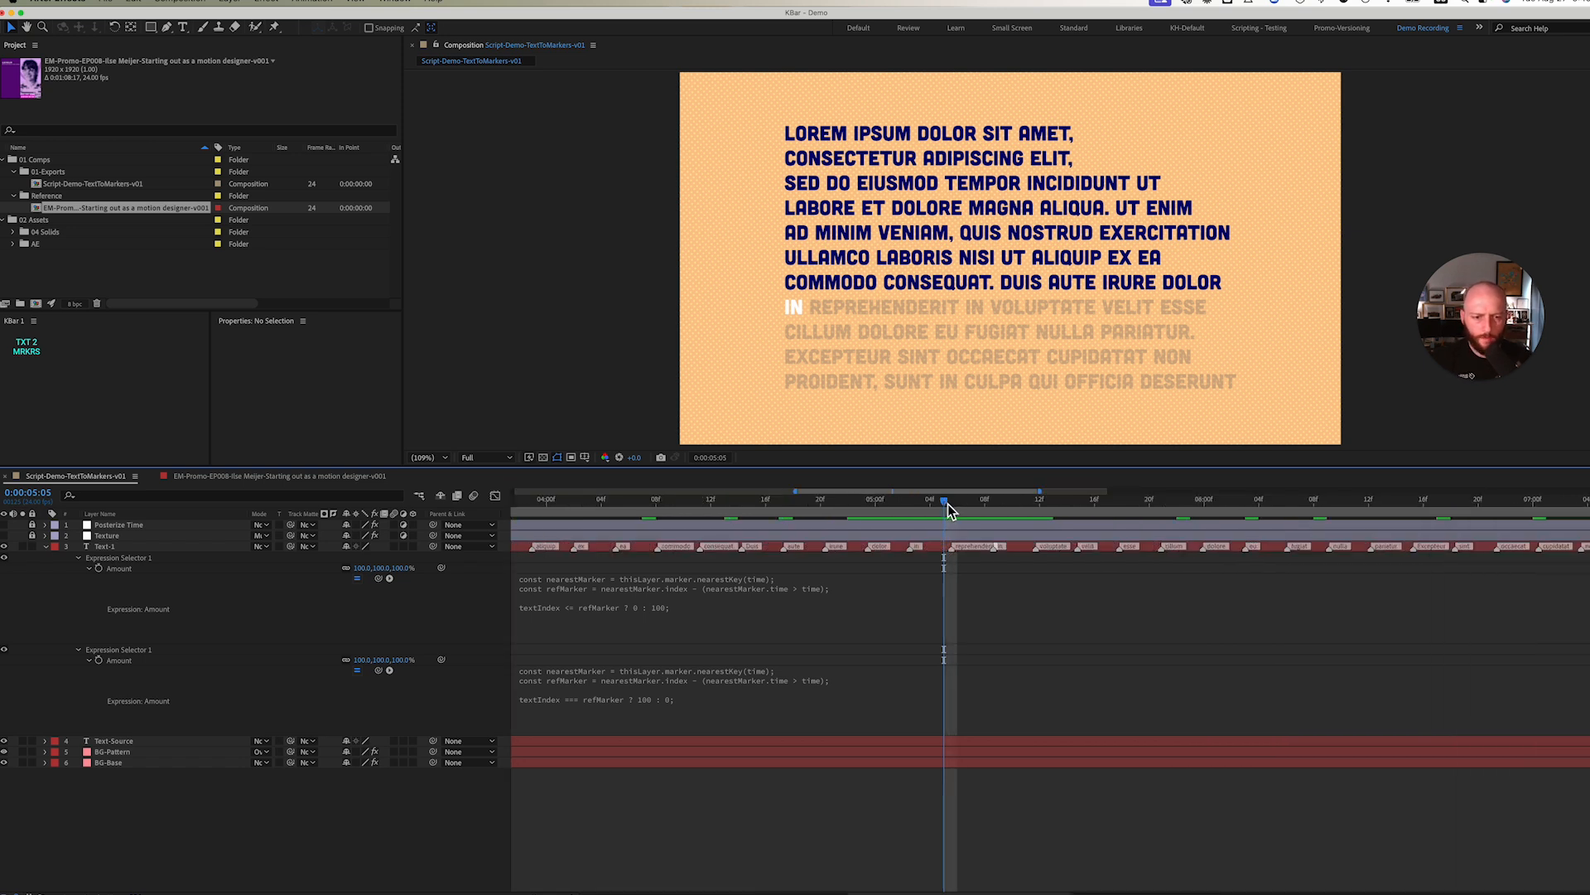
pyautogui.moveTo(947, 503); pyautogui.dragTo(959, 504)
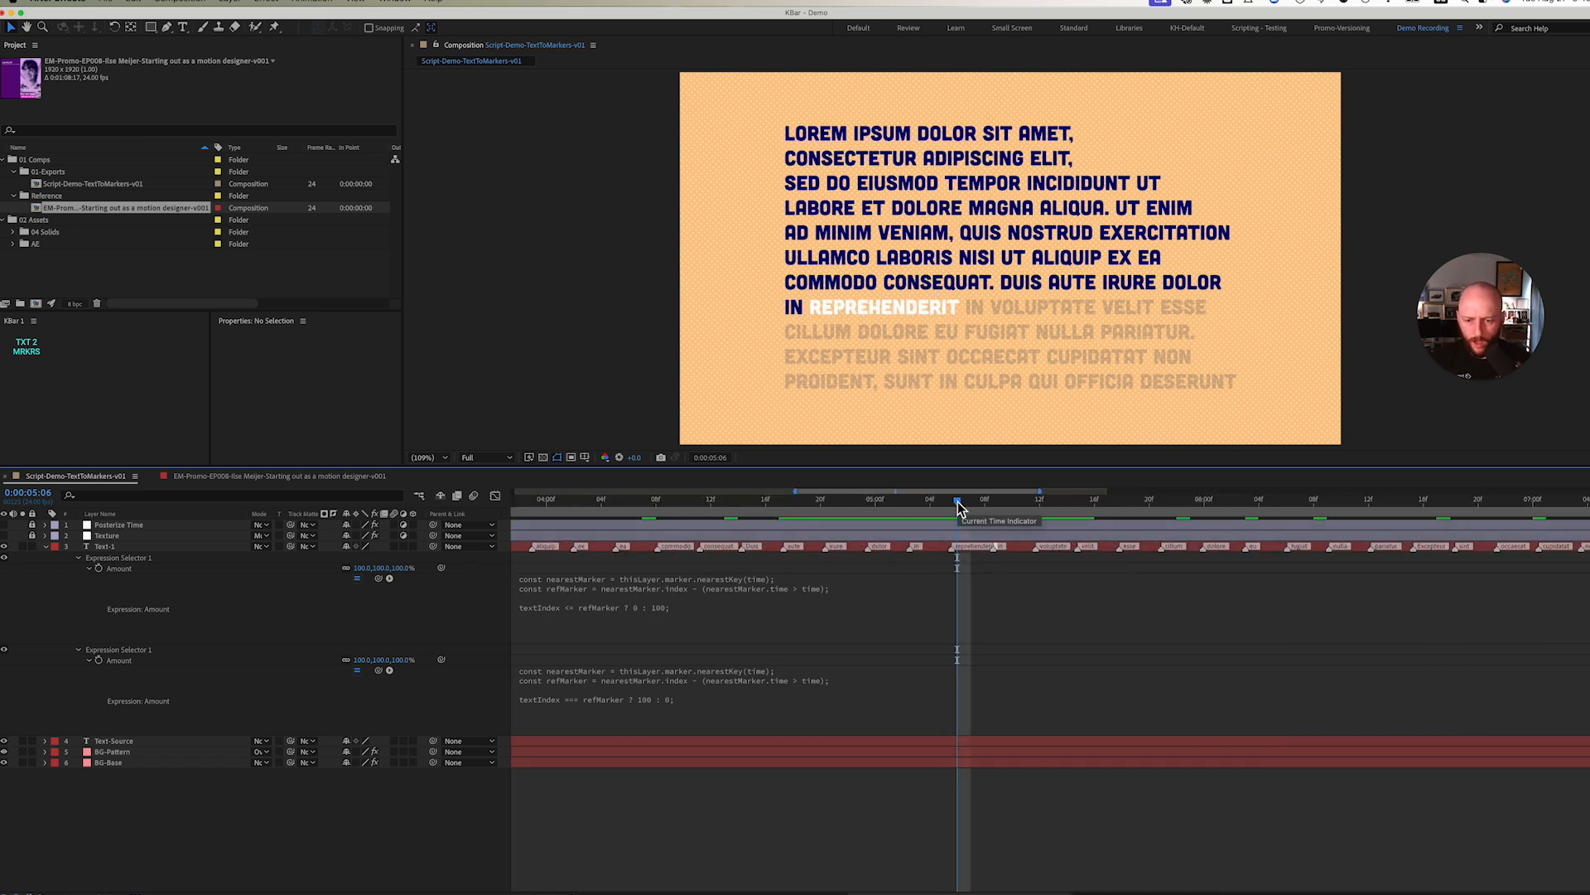
pyautogui.press('-')
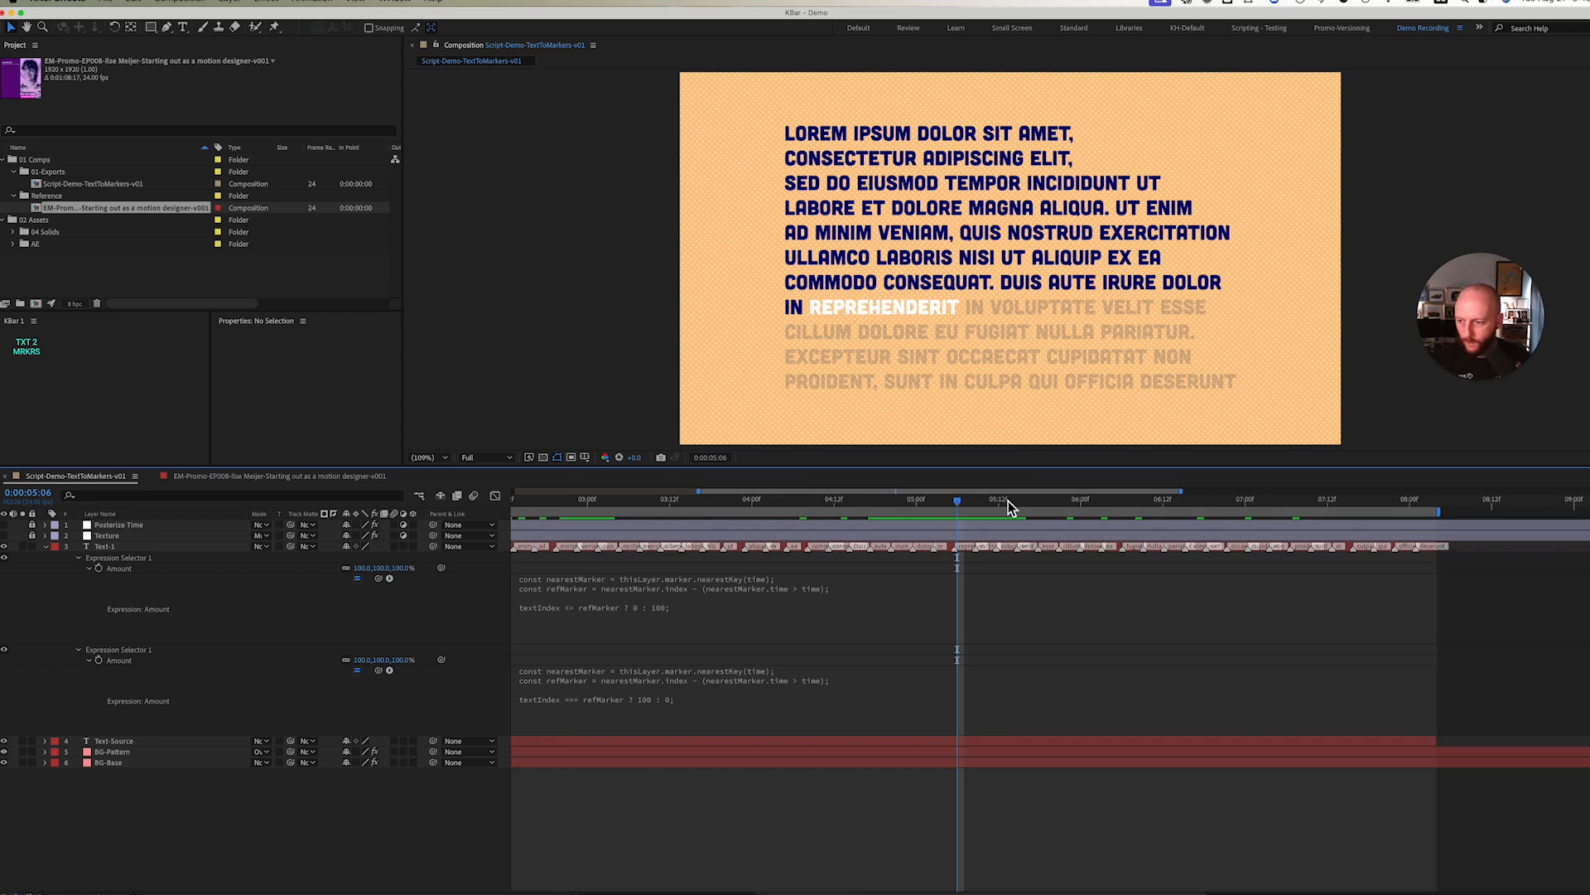
pyautogui.click(965, 500)
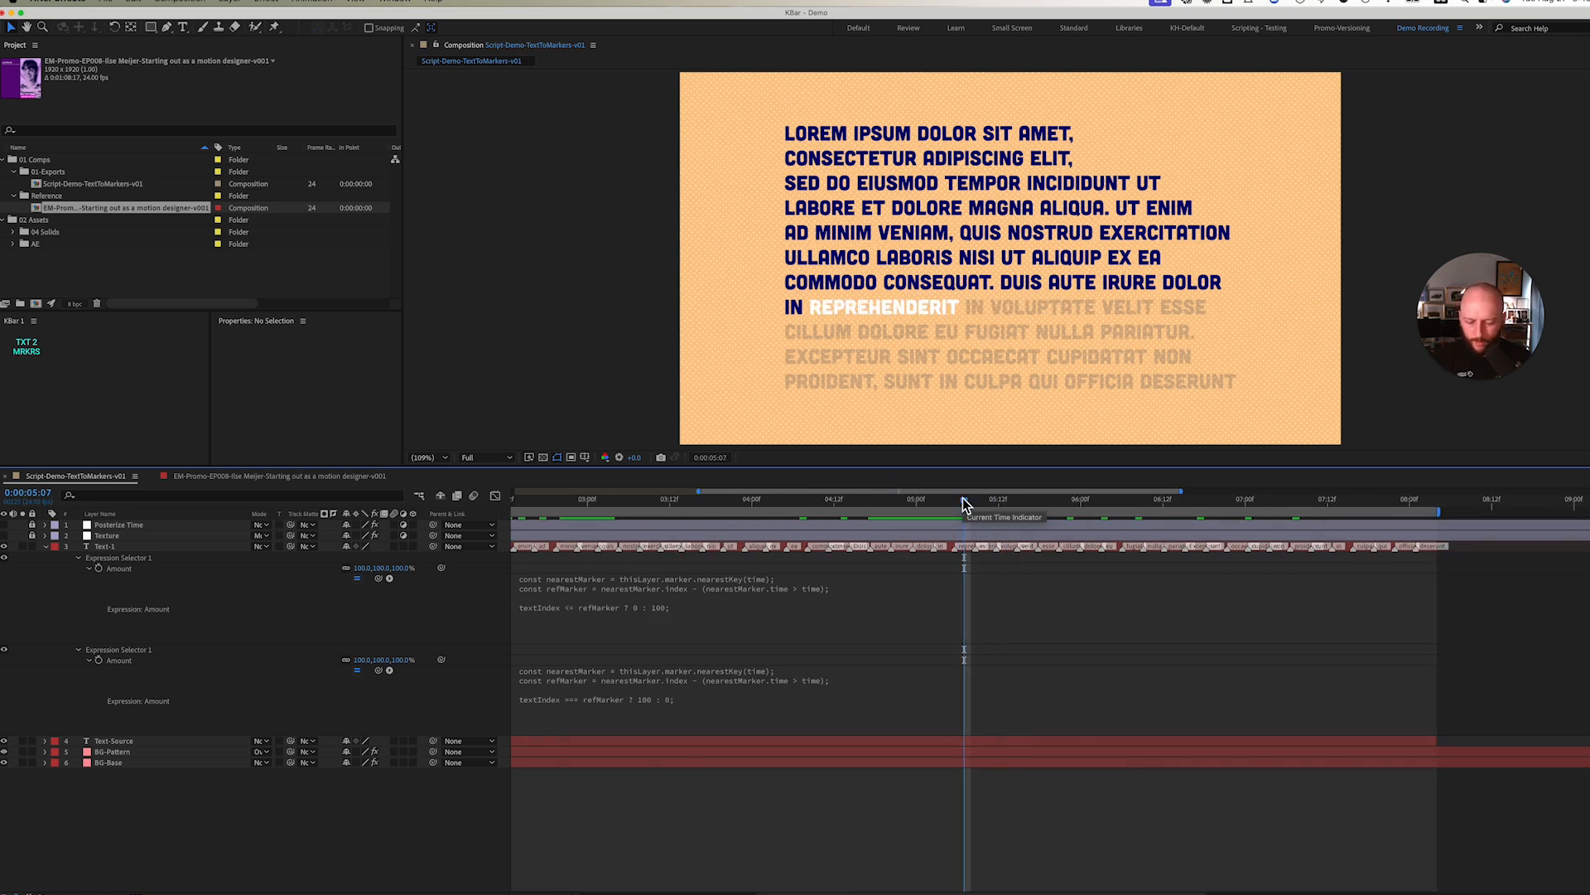
pyautogui.click(121, 548)
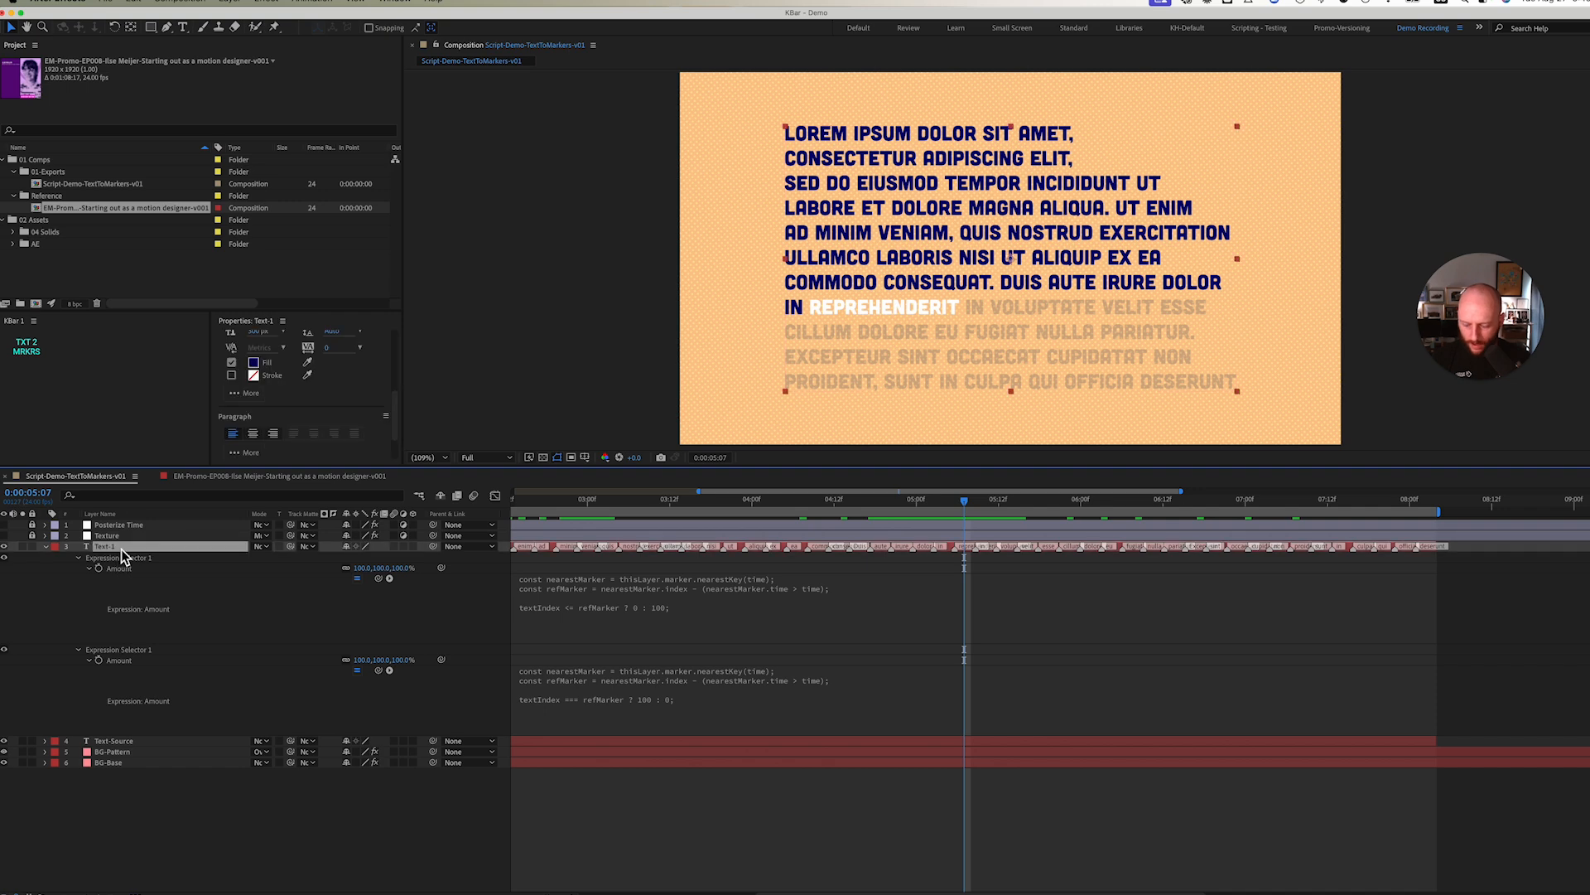
# Review the marker-driven main text layers in the EM-Promo-EP008 composition and return to Script-Demo-TextToMarkers-v01.
pyautogui.click(316, 478)
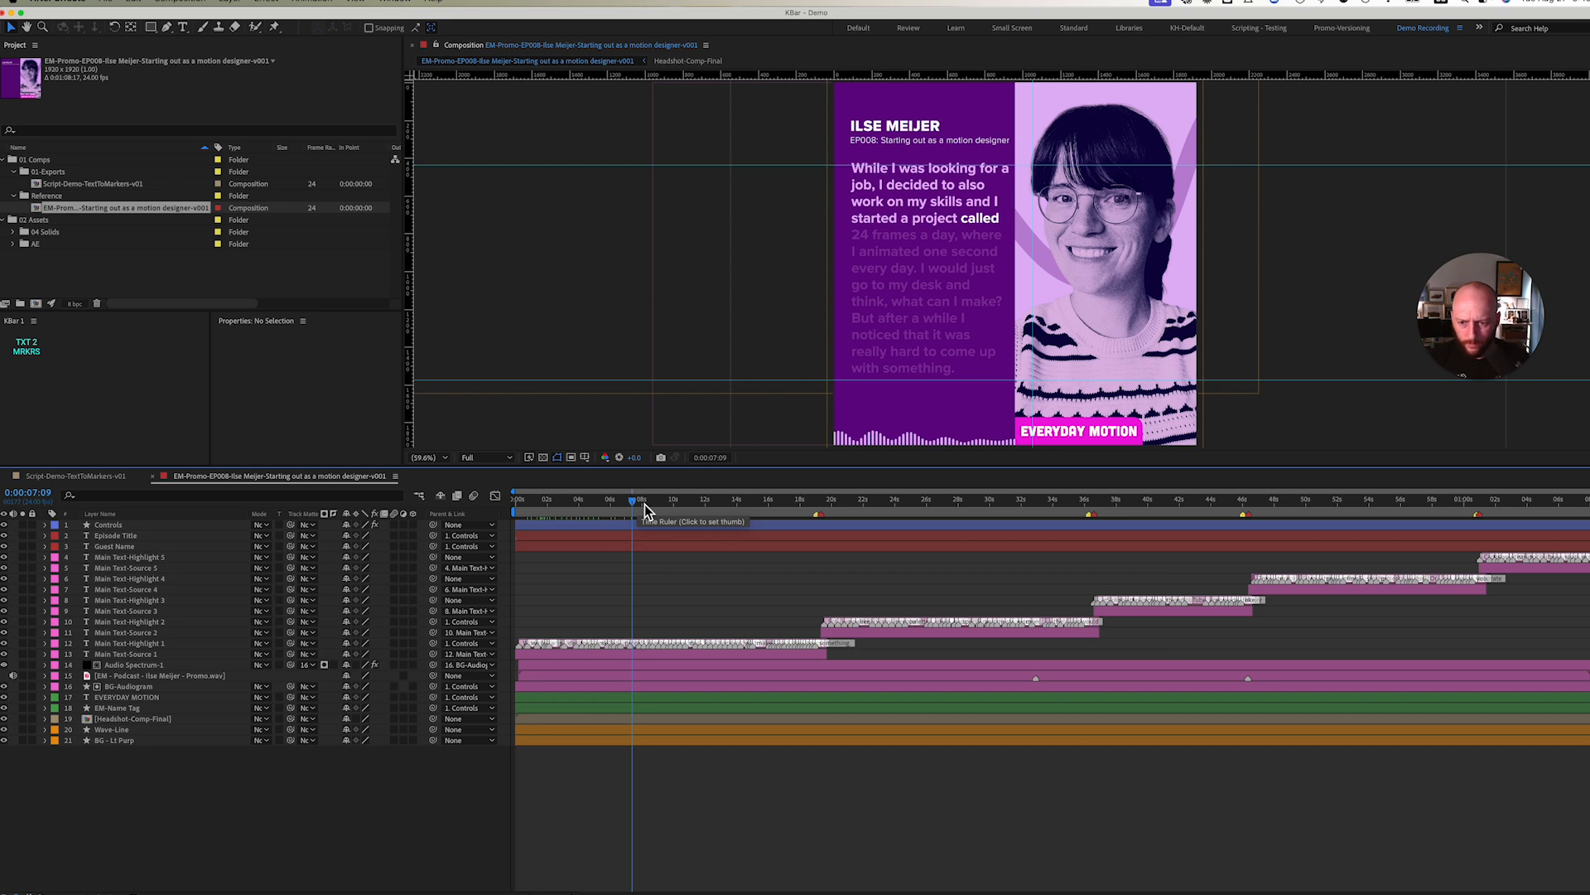
pyautogui.moveTo(638, 509); pyautogui.dragTo(1515, 505)
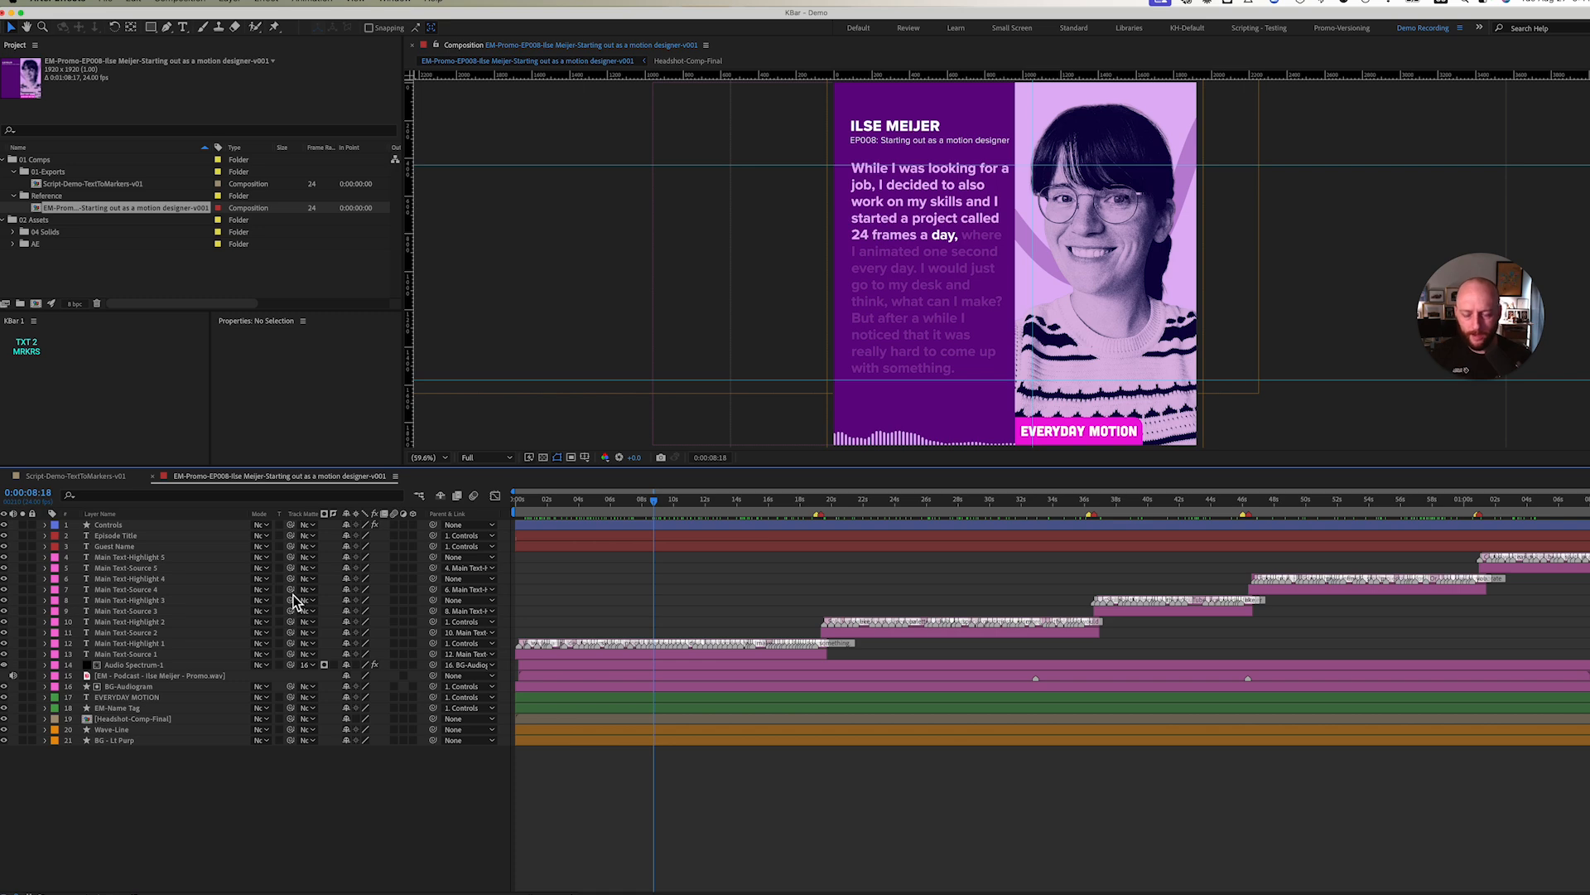
pyautogui.click(100, 476)
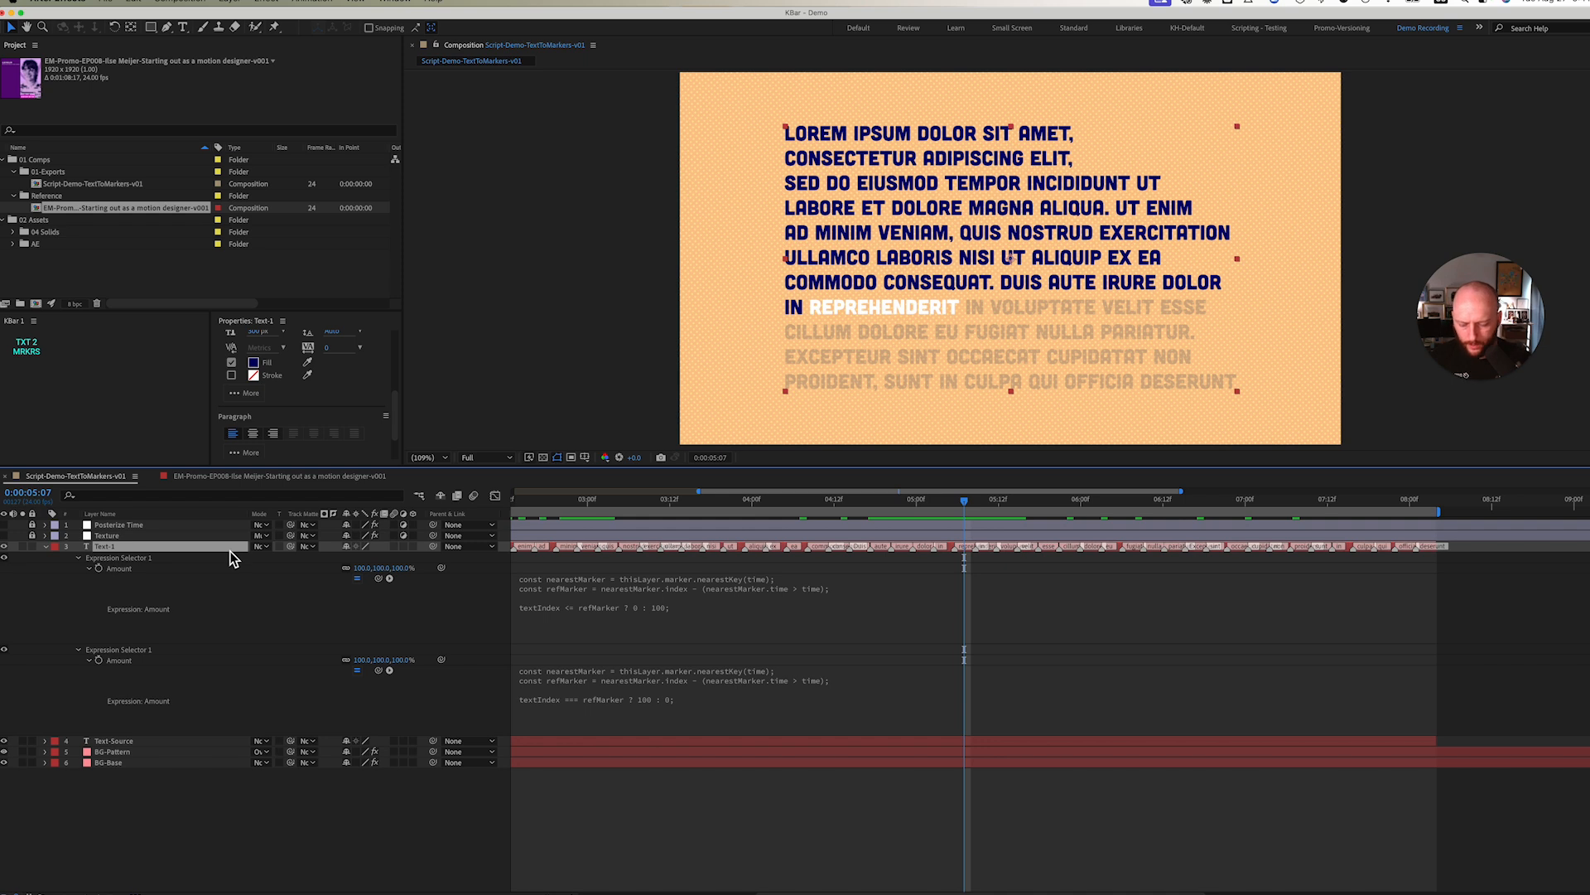
# Collapse the Text-1 layer's properties and place the playhead at 0:00:04:08.
pyautogui.click(45, 547)
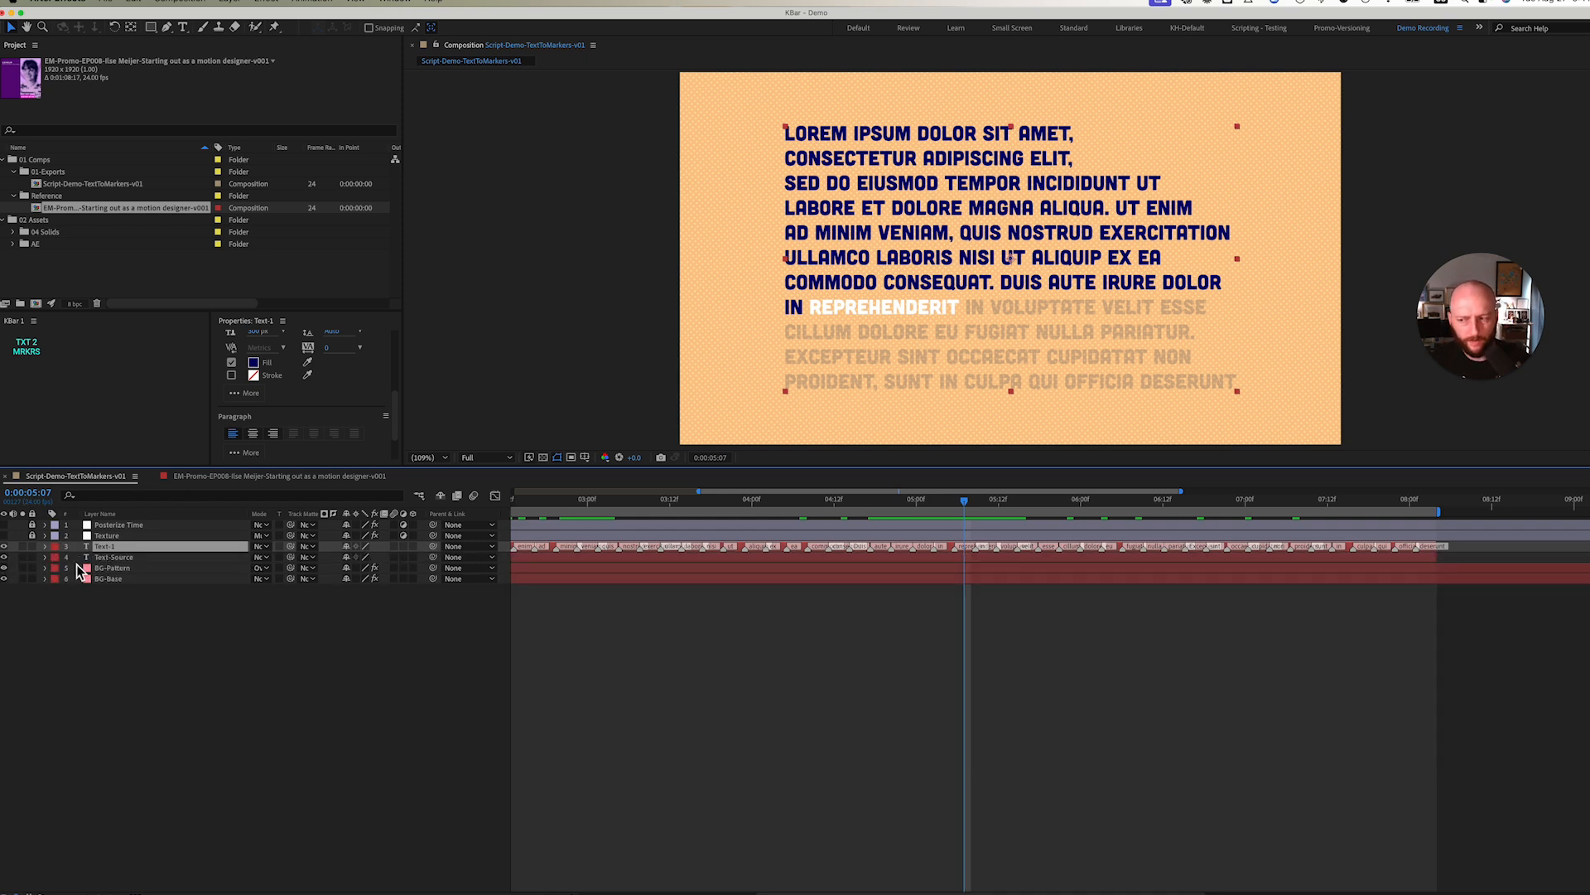
pyautogui.click(817, 504)
pyautogui.moveTo(819, 501)
pyautogui.mouseDown()
pyautogui.moveTo(839, 553)
pyautogui.moveTo(804, 507)
pyautogui.mouseUp()
pyautogui.click(808, 504)
pyautogui.press('-')
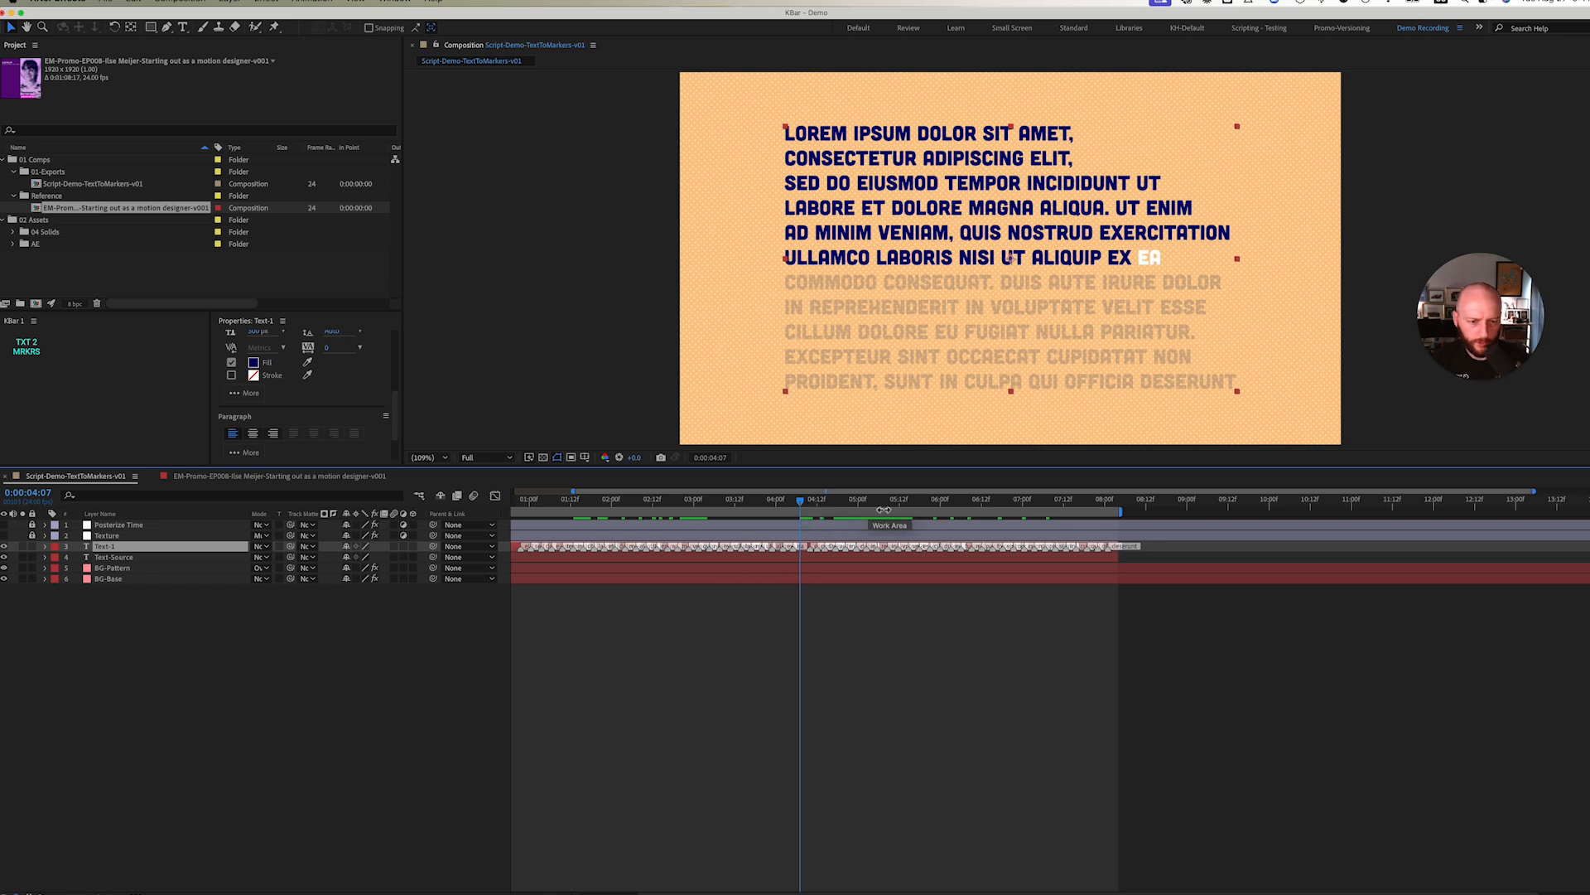
pyautogui.press('=')
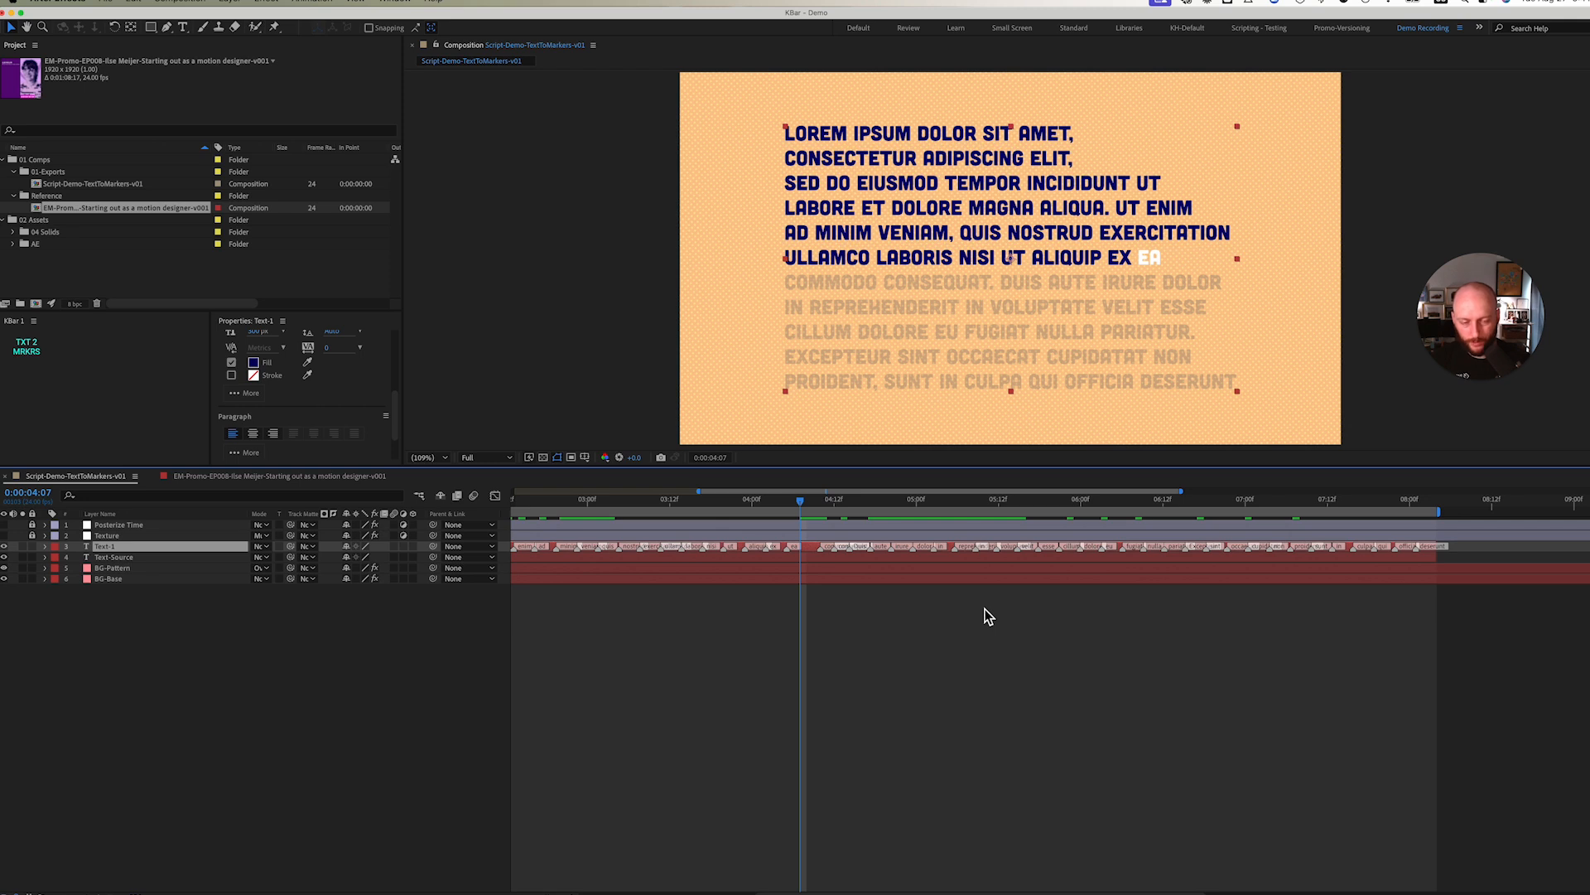
pyautogui.click(808, 506)
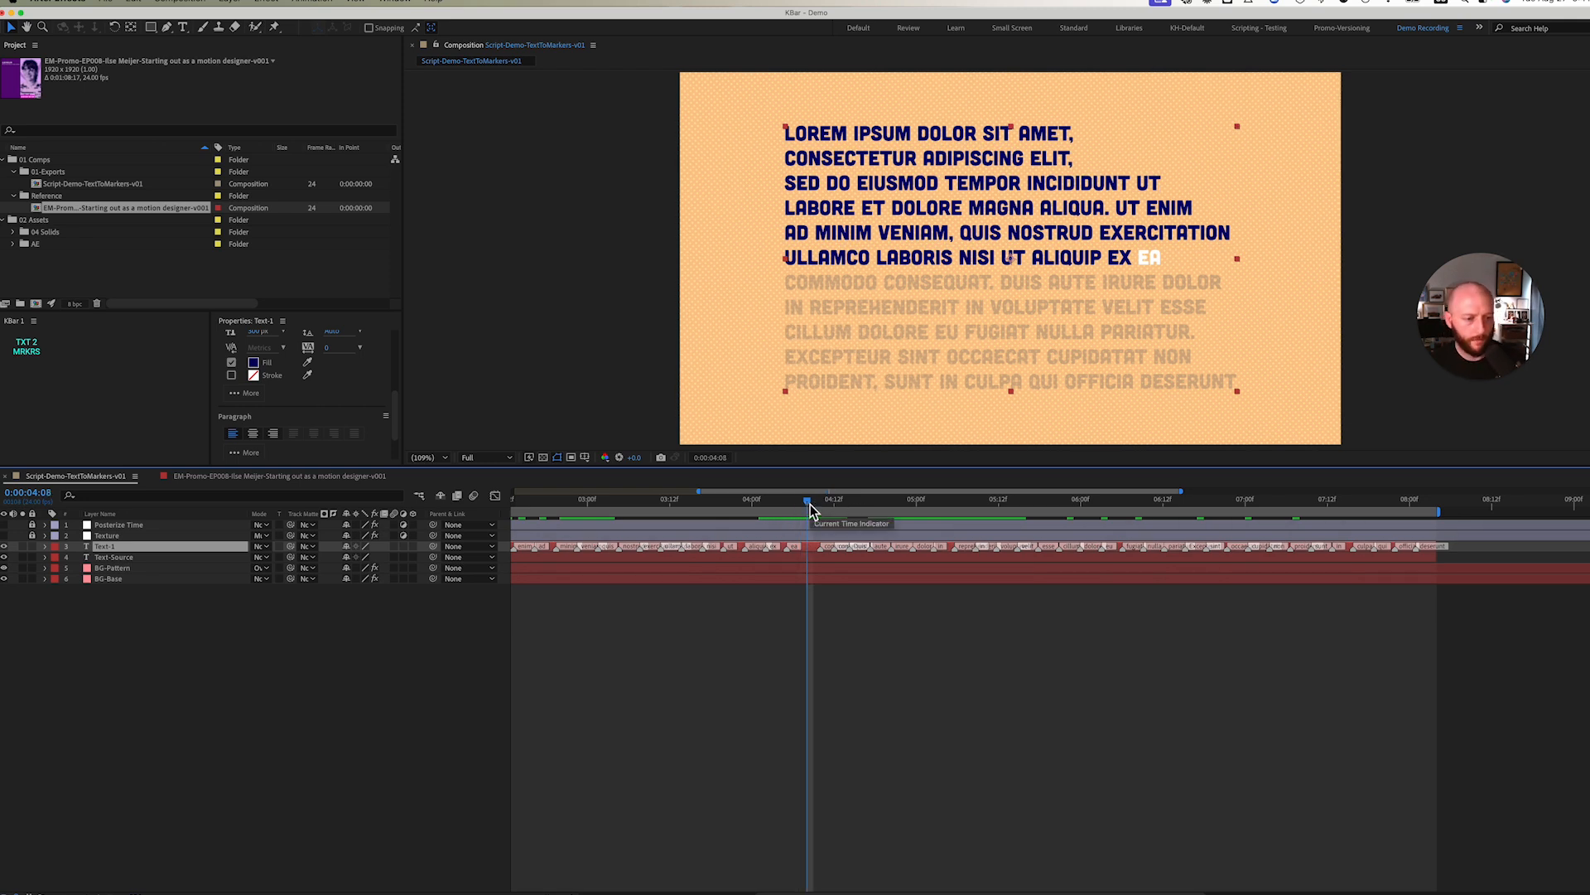
# Open the Text To Markers script and move its window beside the paragraph in the composition preview.
pyautogui.click(27, 347)
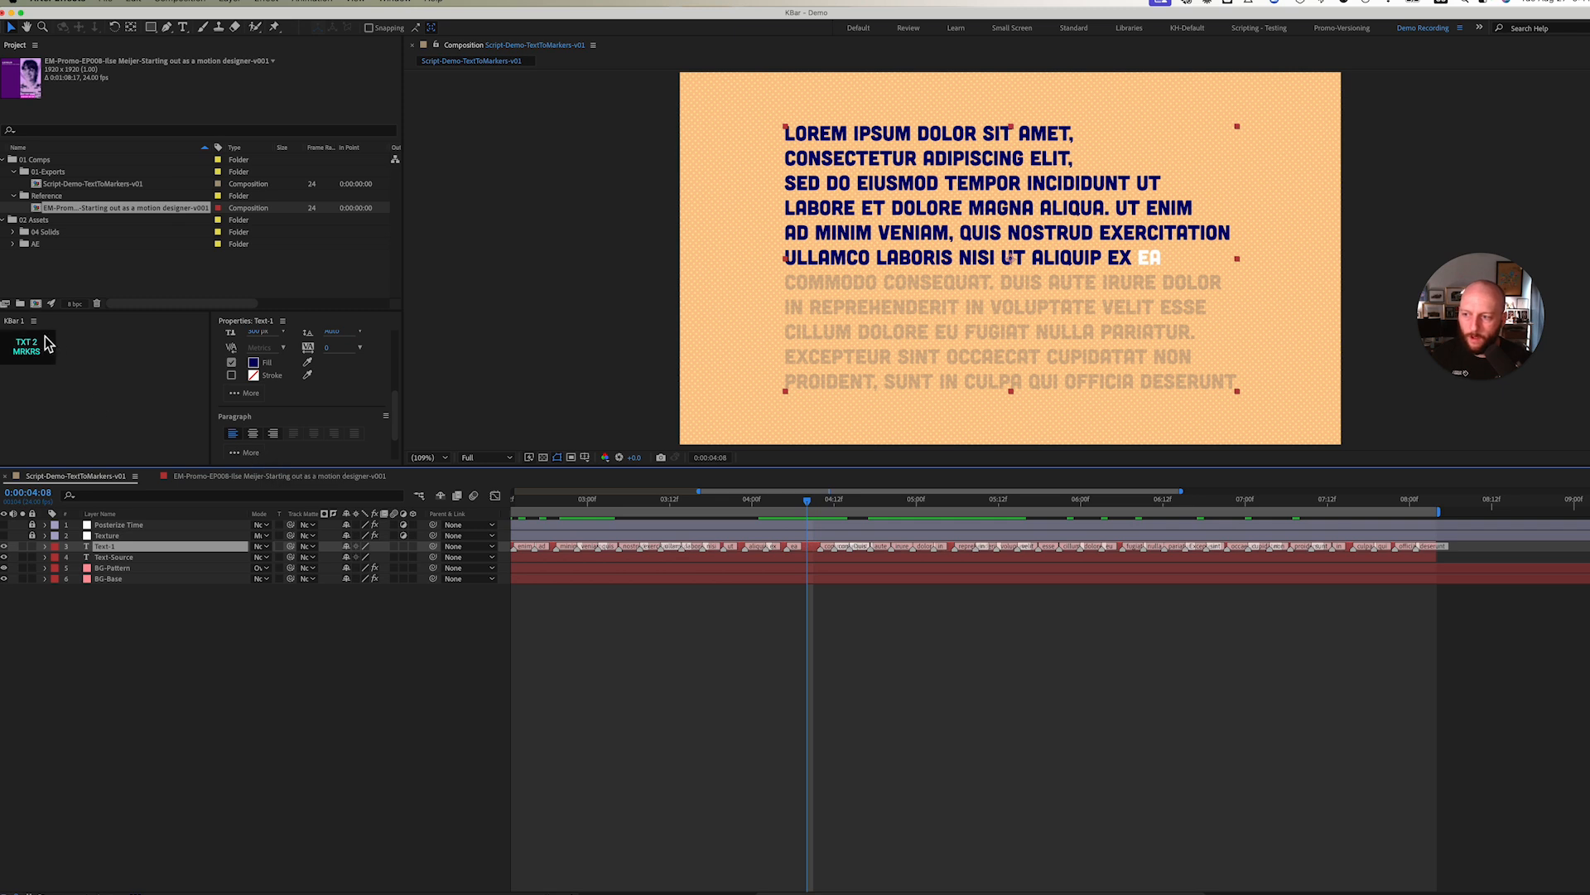
pyautogui.moveTo(828, 349); pyautogui.dragTo(593, 201)
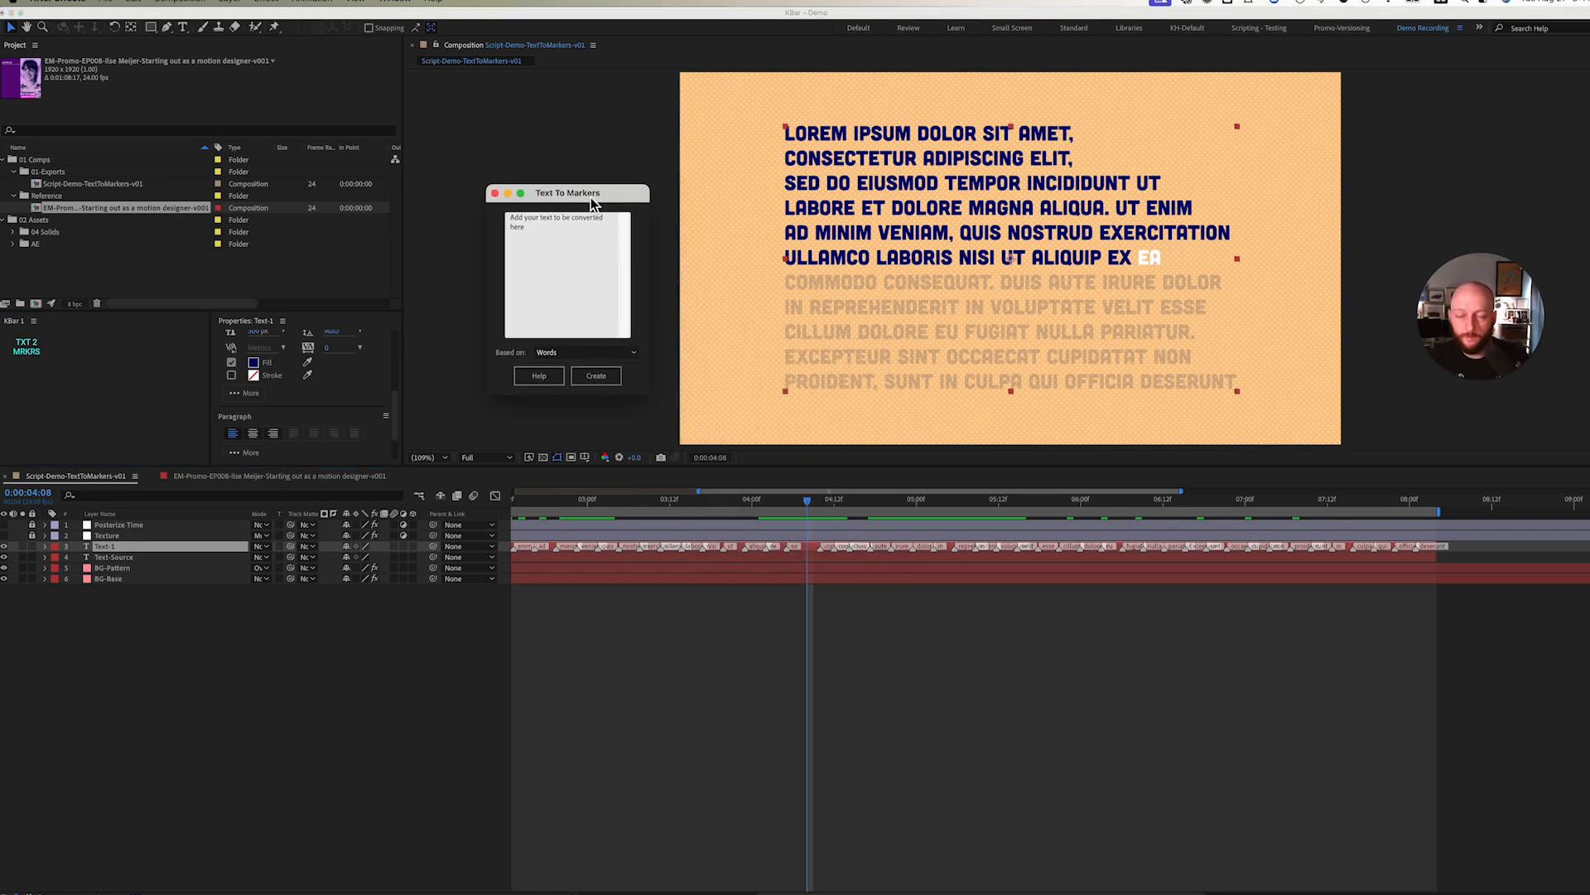